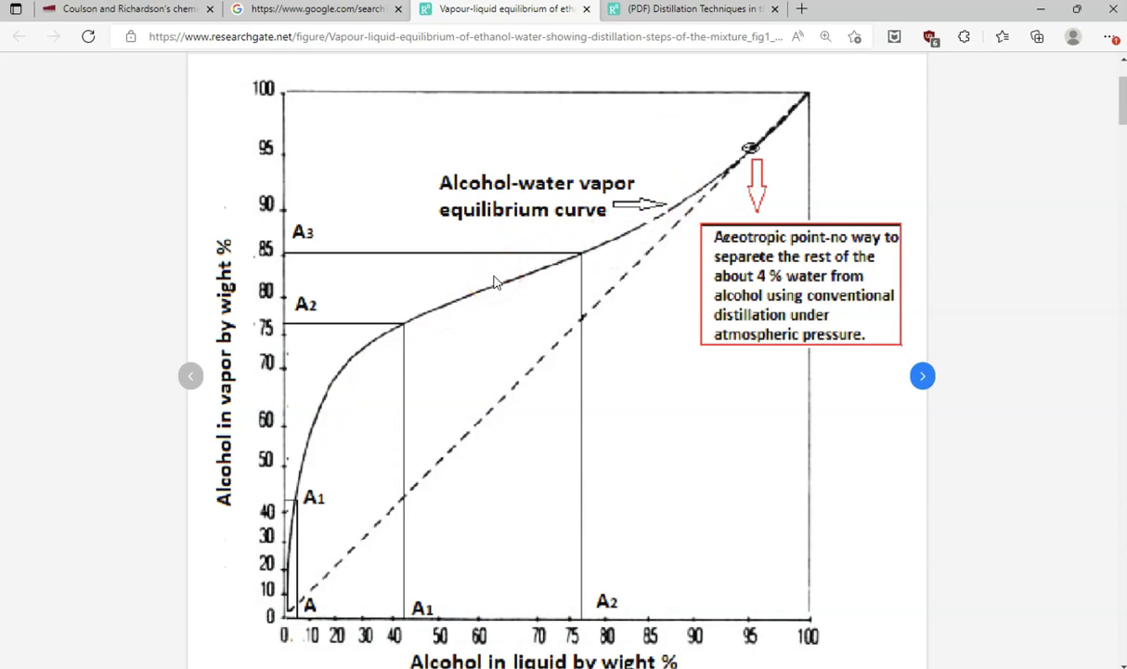
Review the distillation techniques chapter and the ethanol–water equilibrium figure in the reference pages.
{"action": "scroll", "coordinate": [495, 282], "scroll_direction": "down", "scroll_amount": 1}
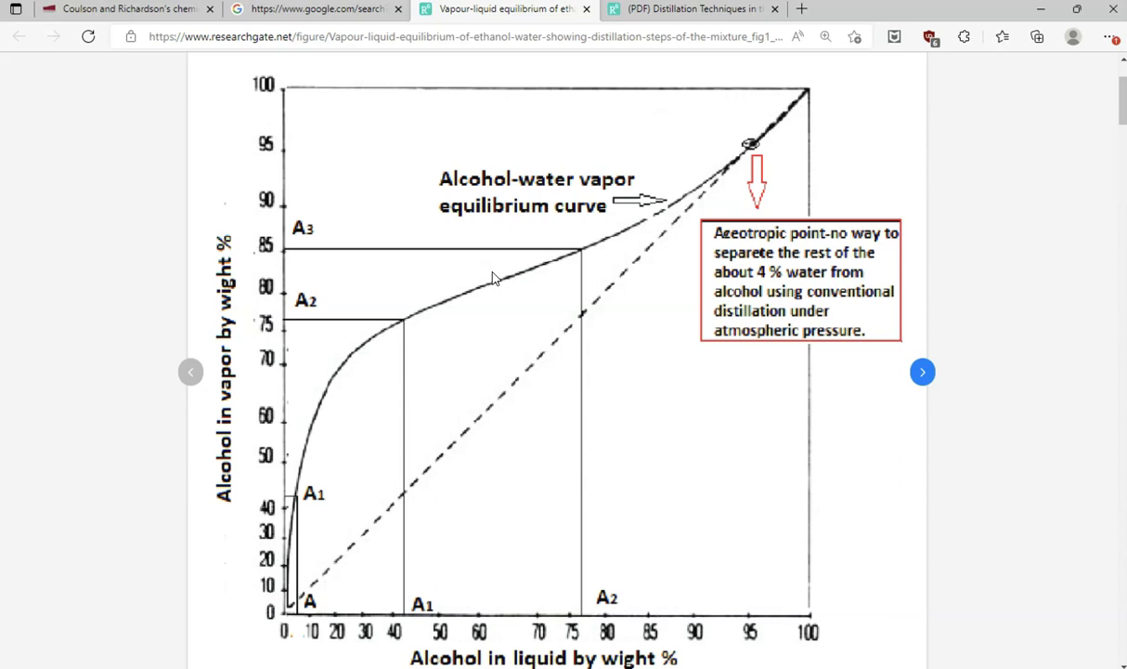
{"action": "scroll", "coordinate": [495, 278], "scroll_direction": "up", "scroll_amount": 1}
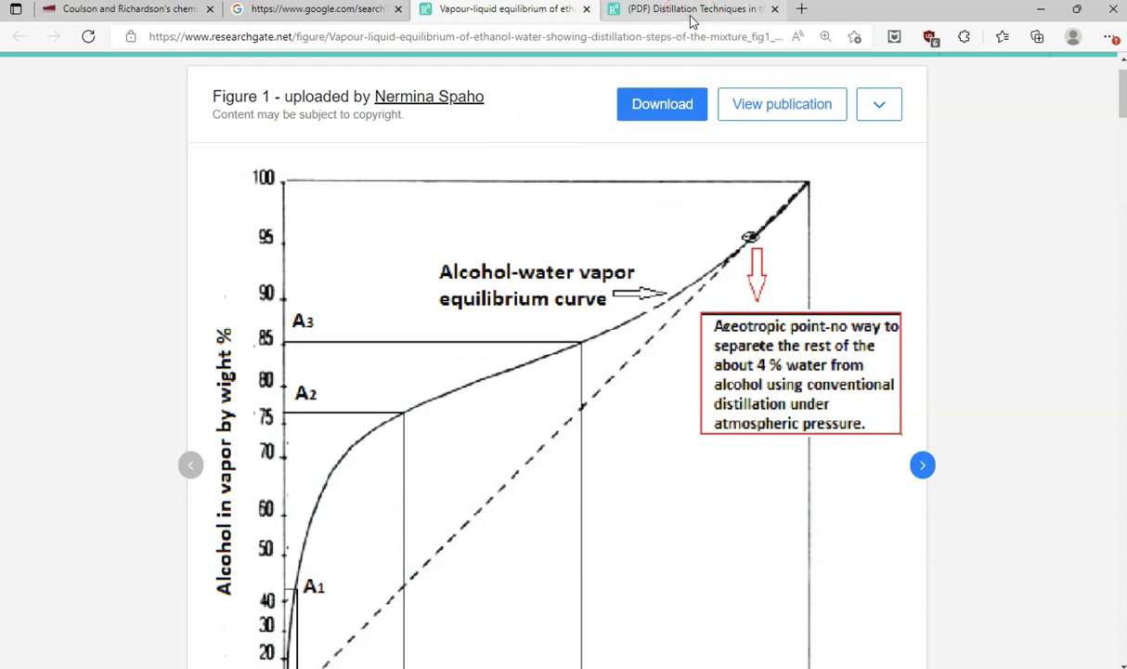
{"action": "left_click", "coordinate": [692, 16]}
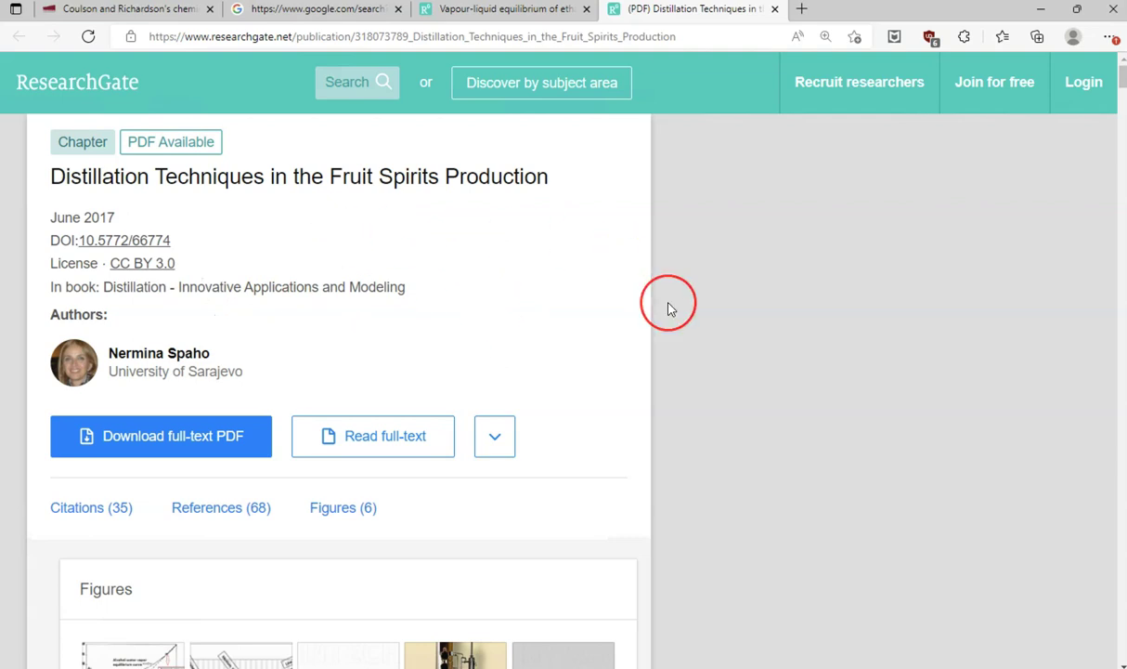
{"action": "scroll", "coordinate": [671, 309], "scroll_direction": "down", "scroll_amount": 1}
{"action": "scroll", "coordinate": [670, 309], "scroll_direction": "up", "scroll_amount": 1}
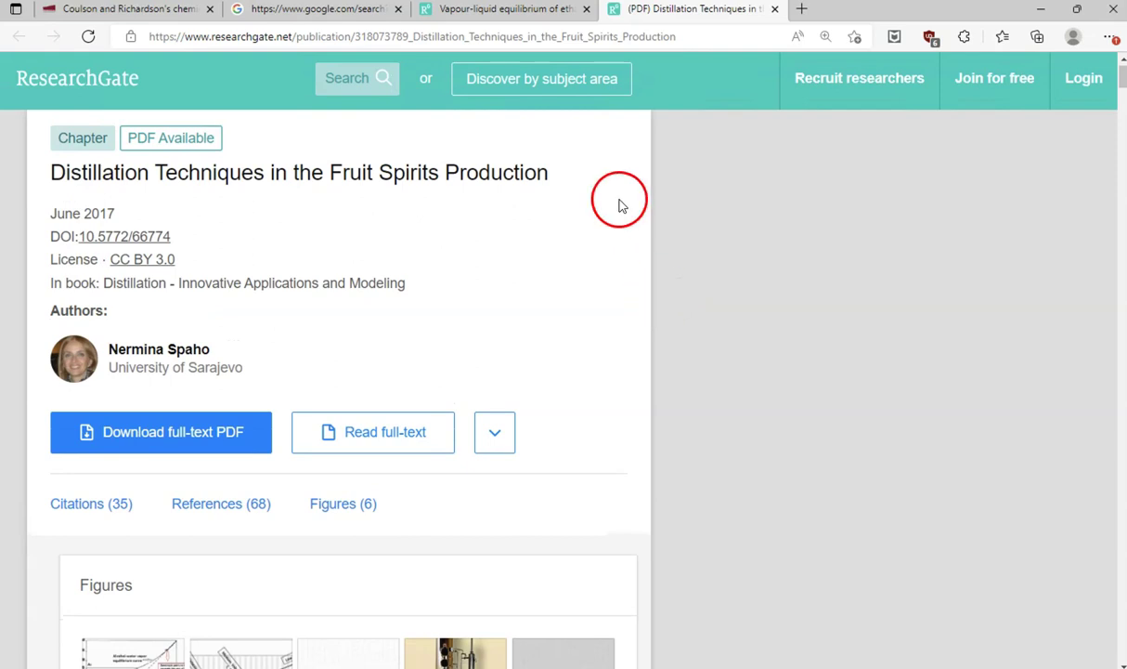
{"action": "left_click", "coordinate": [532, 12]}
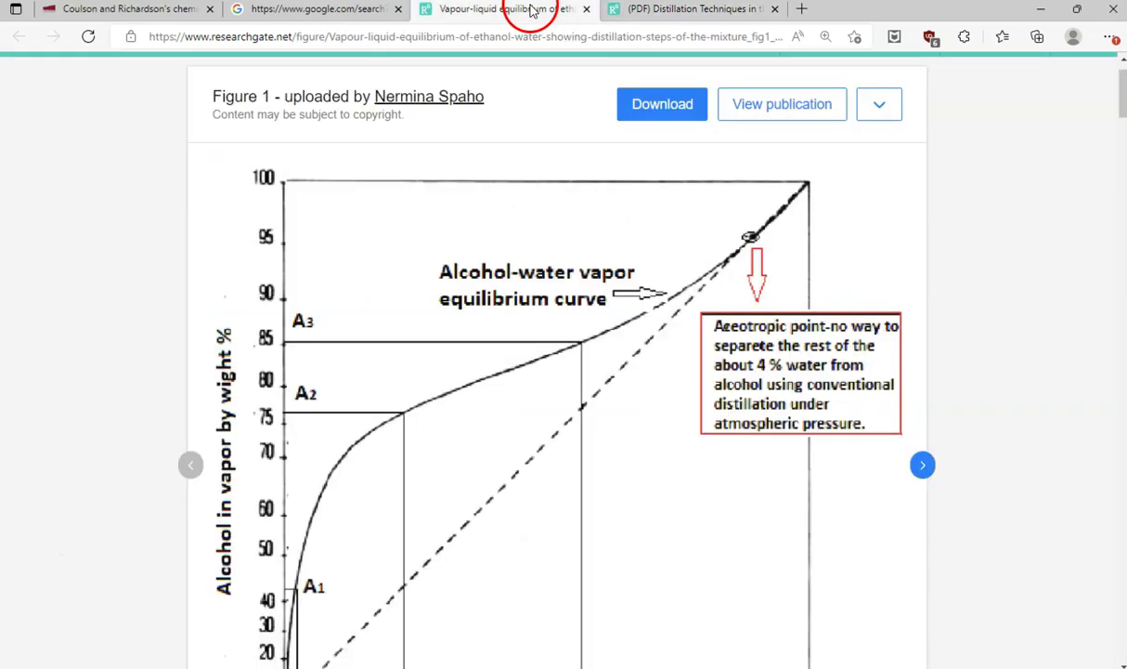
{"action": "scroll", "coordinate": [630, 190], "scroll_direction": "down", "scroll_amount": 1}
{"action": "scroll", "coordinate": [629, 191], "scroll_direction": "down", "scroll_amount": 1}
{"action": "scroll", "coordinate": [630, 190], "scroll_direction": "down", "scroll_amount": 1}
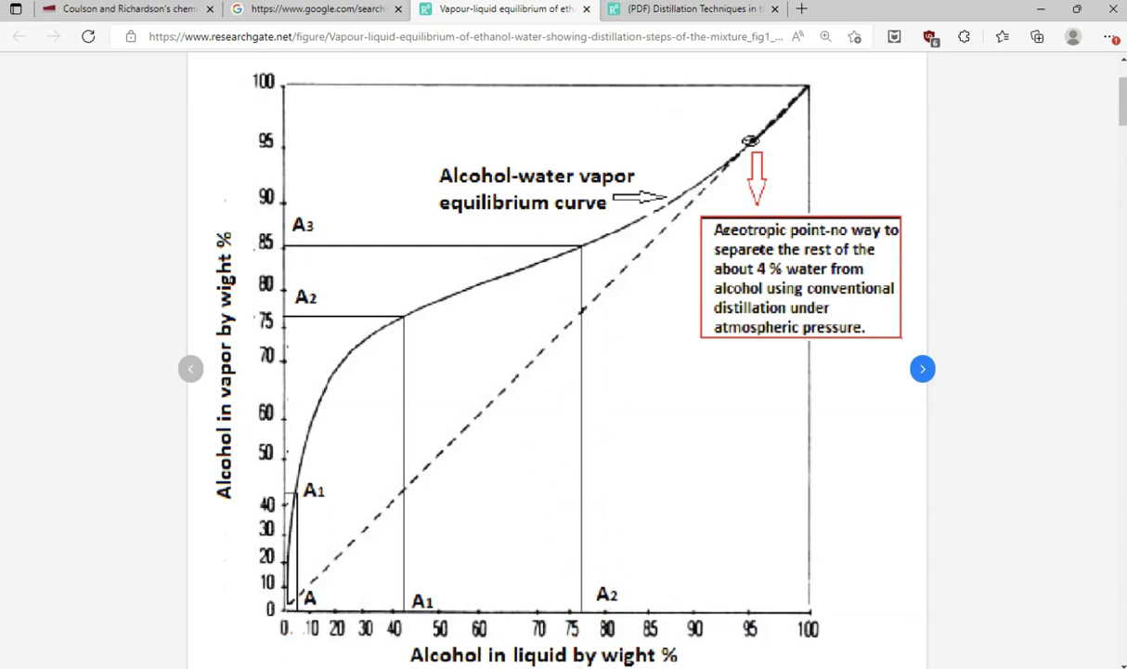
Start a new HYSYS case with a new component list and add Ethanol to it.
{"action": "left_click", "coordinate": [586, 665]}
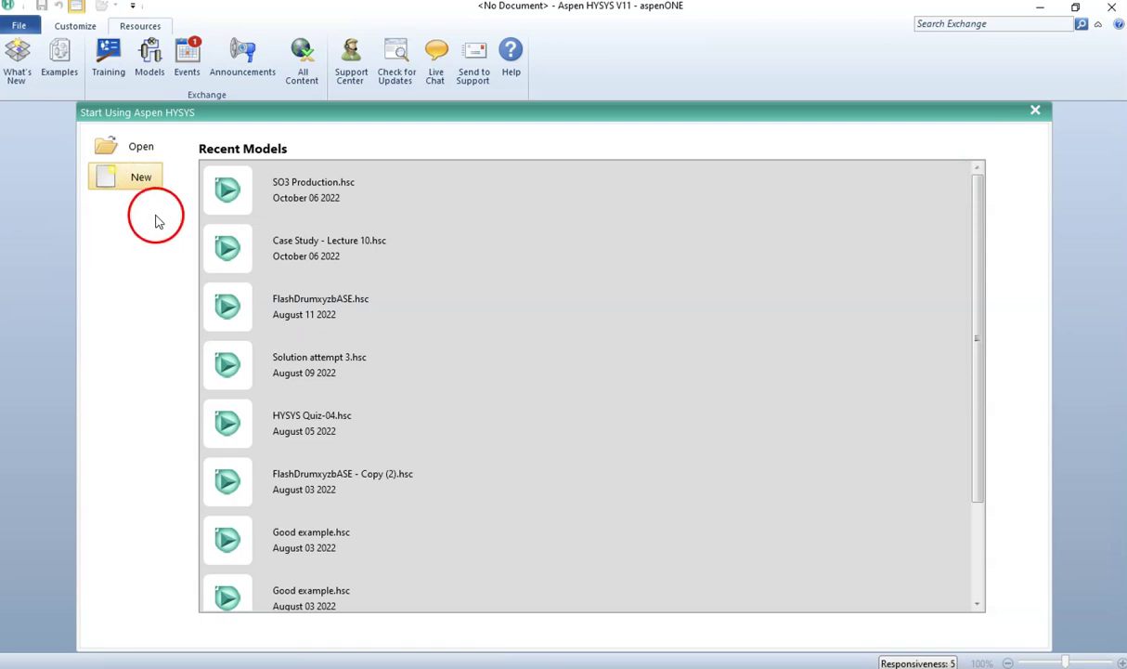
{"action": "left_click", "coordinate": [111, 174]}
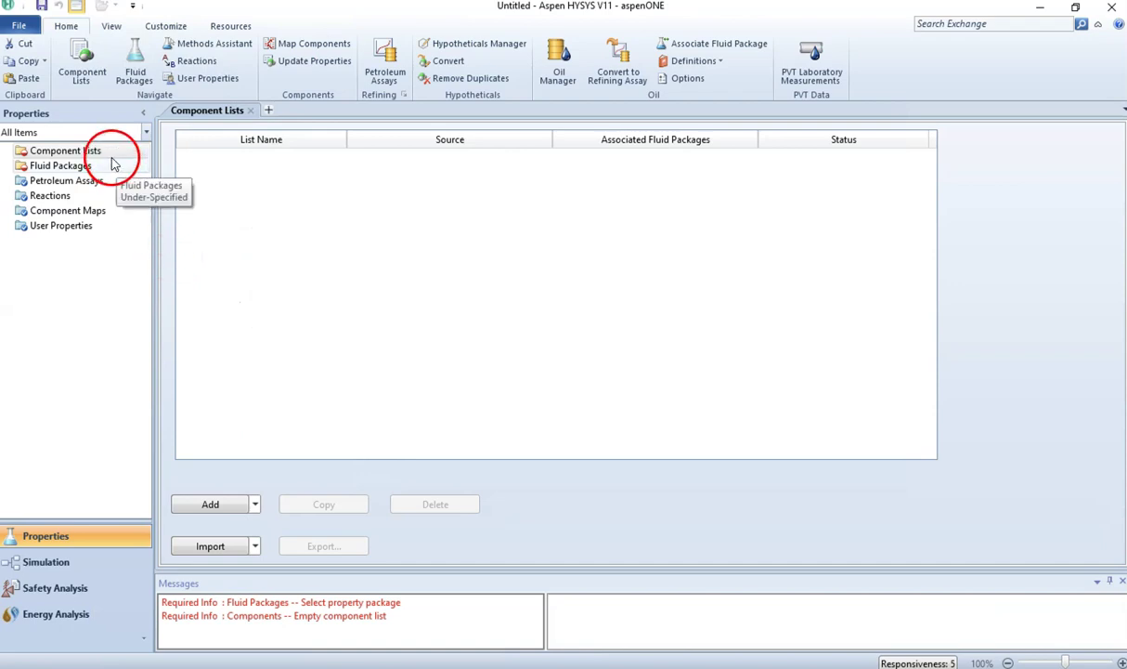
{"action": "left_click", "coordinate": [222, 510]}
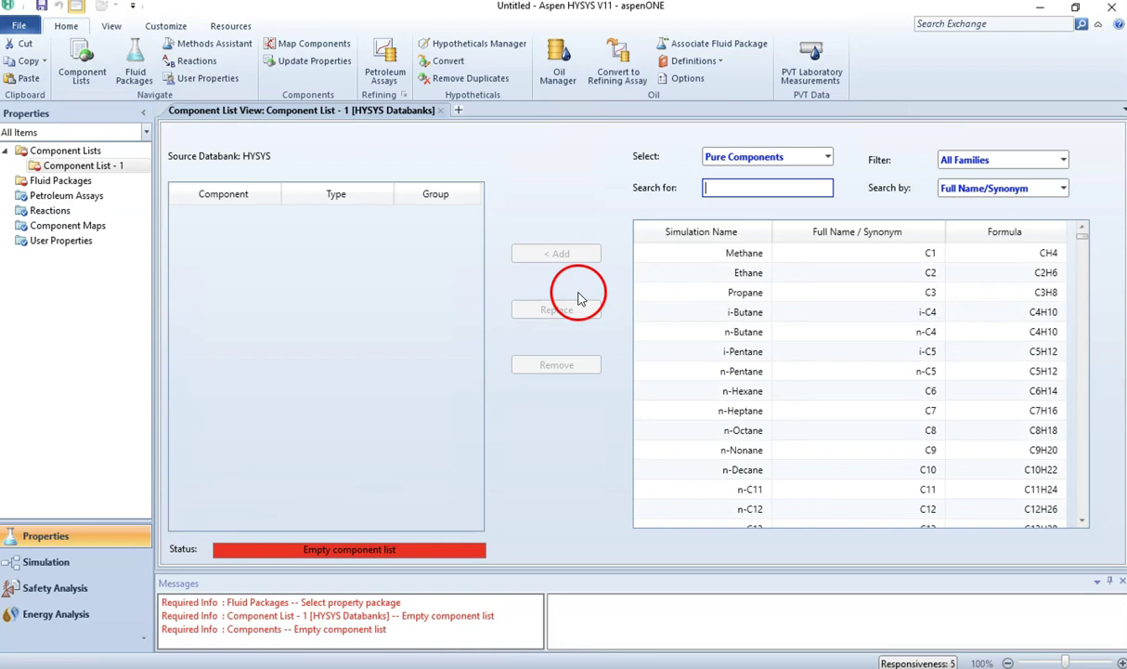
{"action": "left_click", "coordinate": [743, 189]}
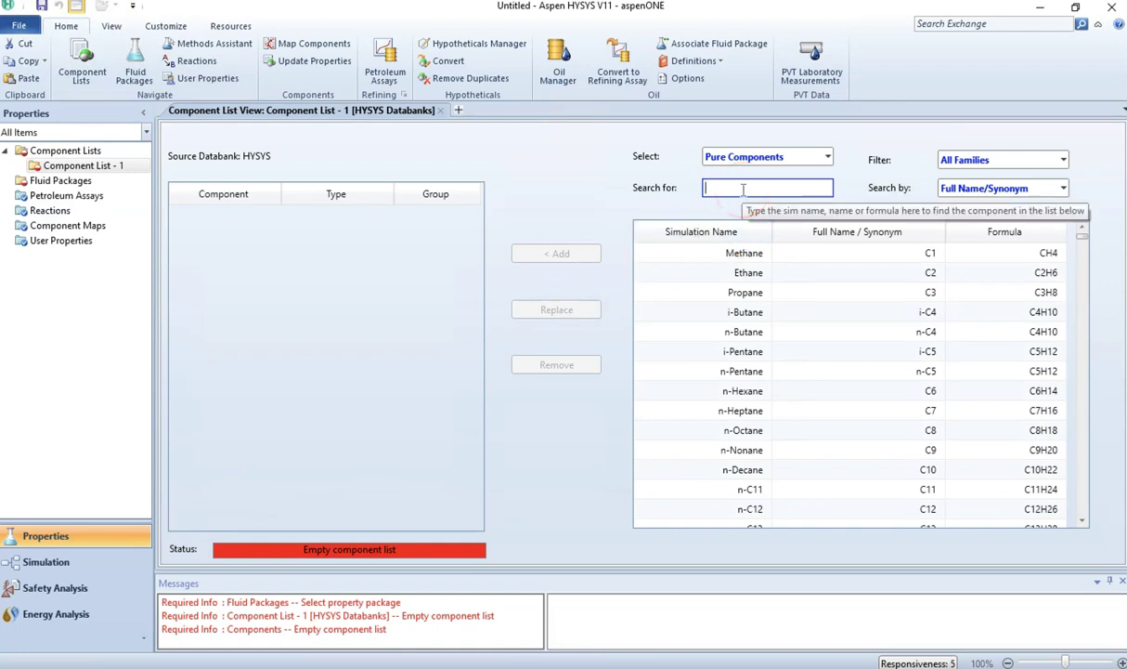
{"action": "type", "text": "ET"}
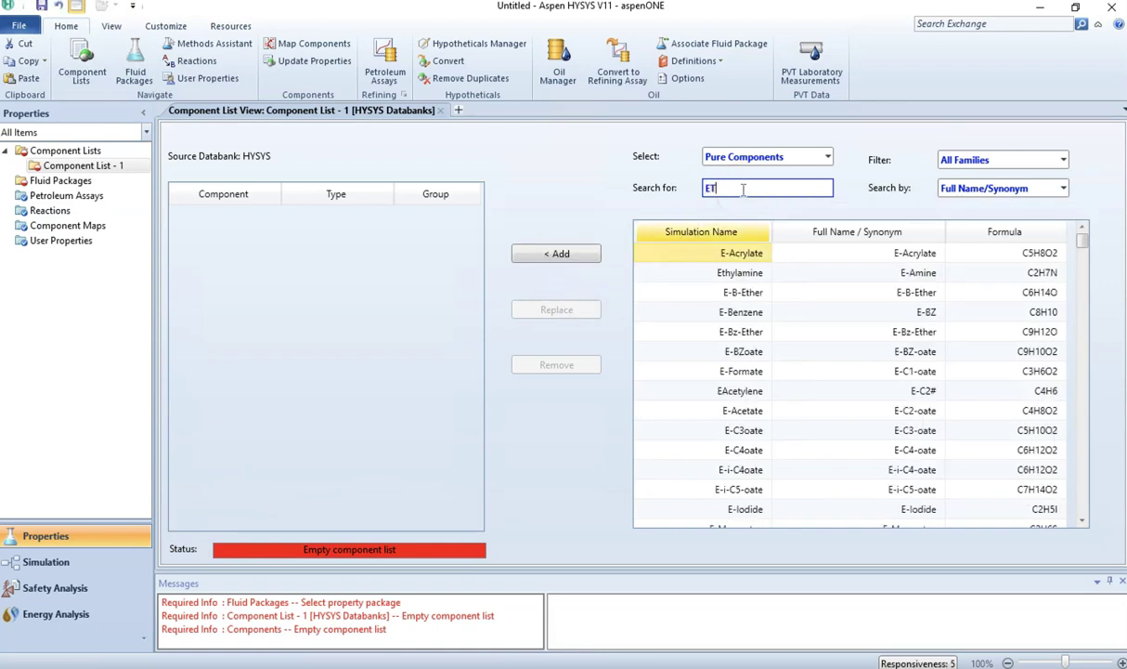
{"action": "type", "text": "HANOL"}
{"action": "left_click", "coordinate": [767, 271]}
{"action": "left_click", "coordinate": [587, 265]}
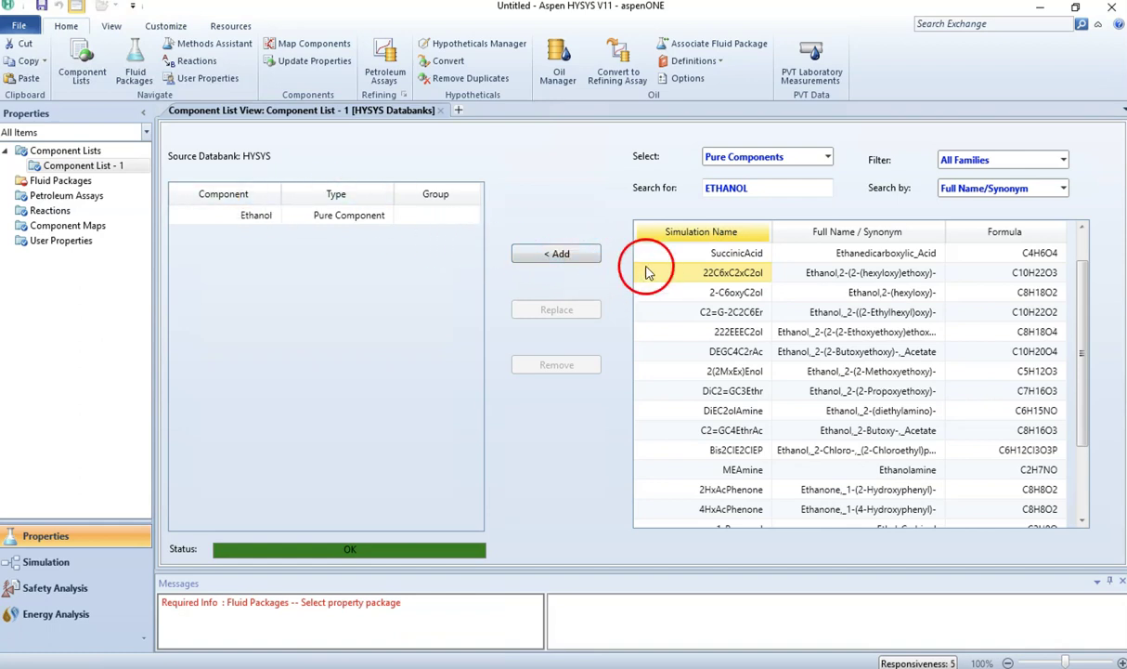
Add H2O to the component list, then go to the Fluid Packages page.
{"action": "double_click", "coordinate": [733, 187]}
{"action": "type", "text": "WATER"}
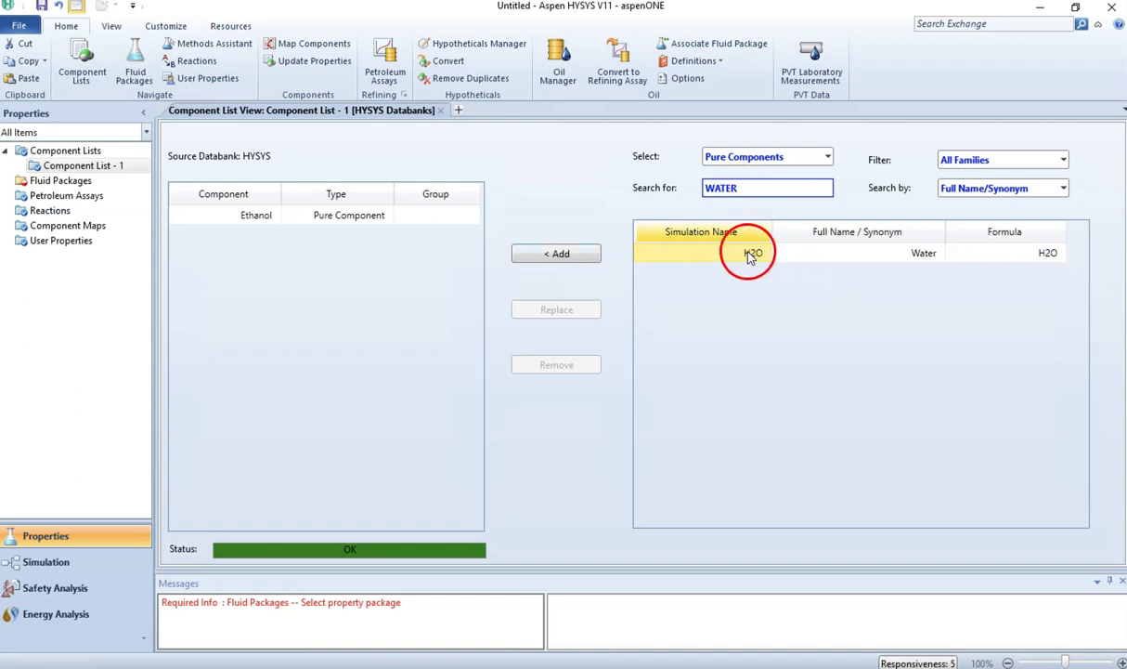
{"action": "left_click", "coordinate": [749, 255]}
{"action": "left_click", "coordinate": [558, 255]}
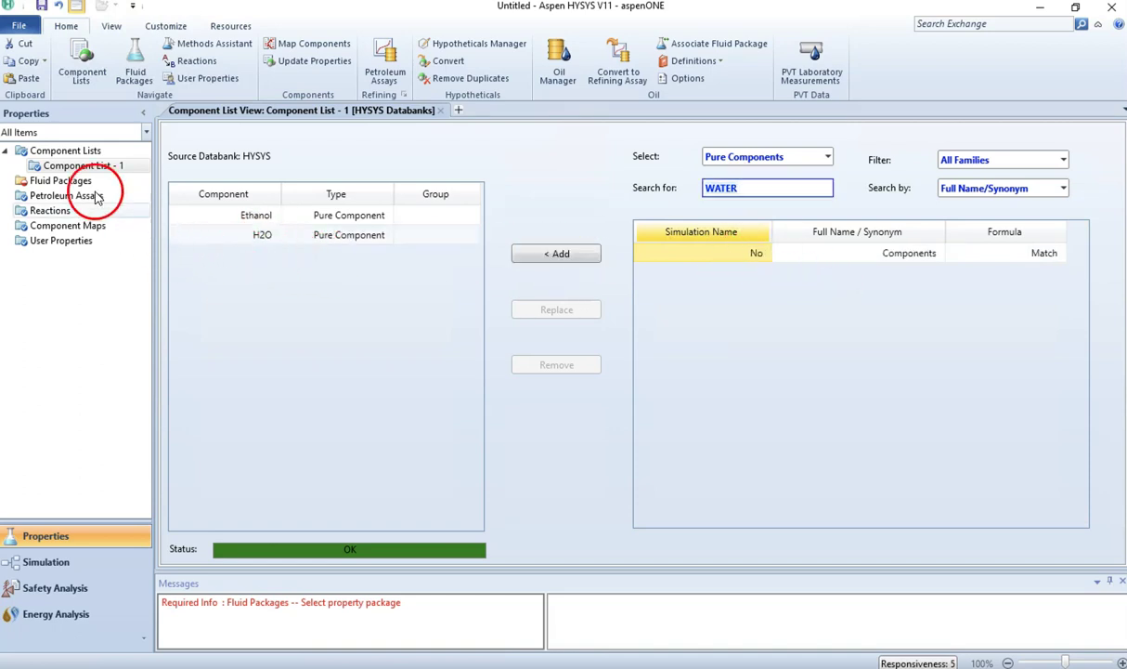
{"action": "left_click", "coordinate": [65, 181]}
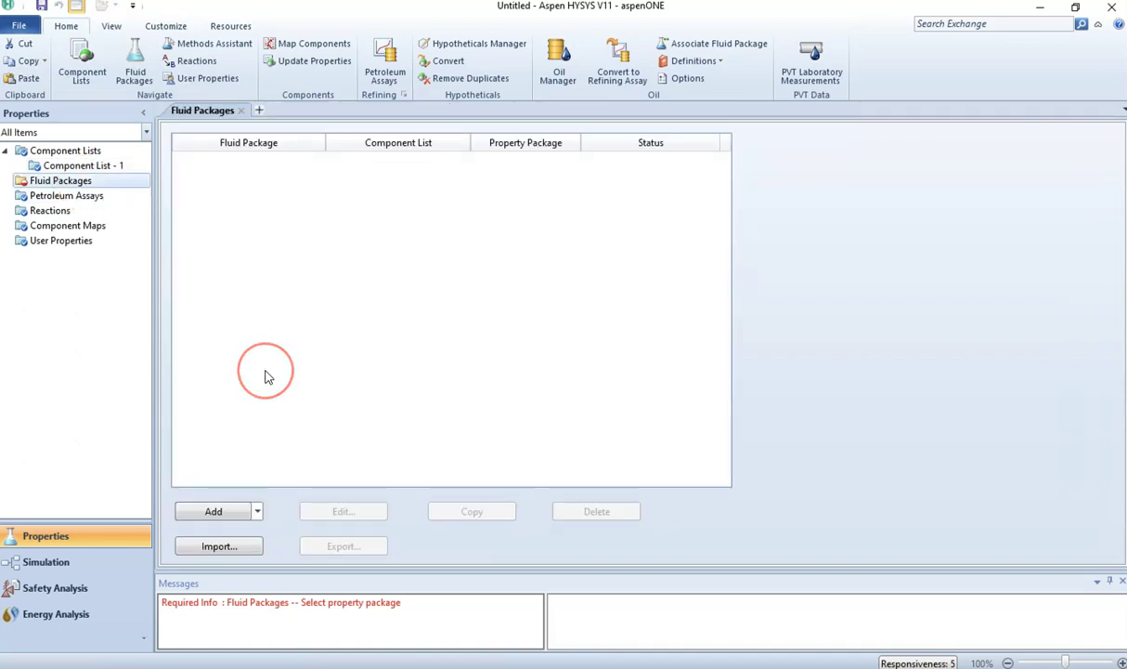
Add a new fluid package and select Wilson as its property package.
{"action": "left_click", "coordinate": [216, 511]}
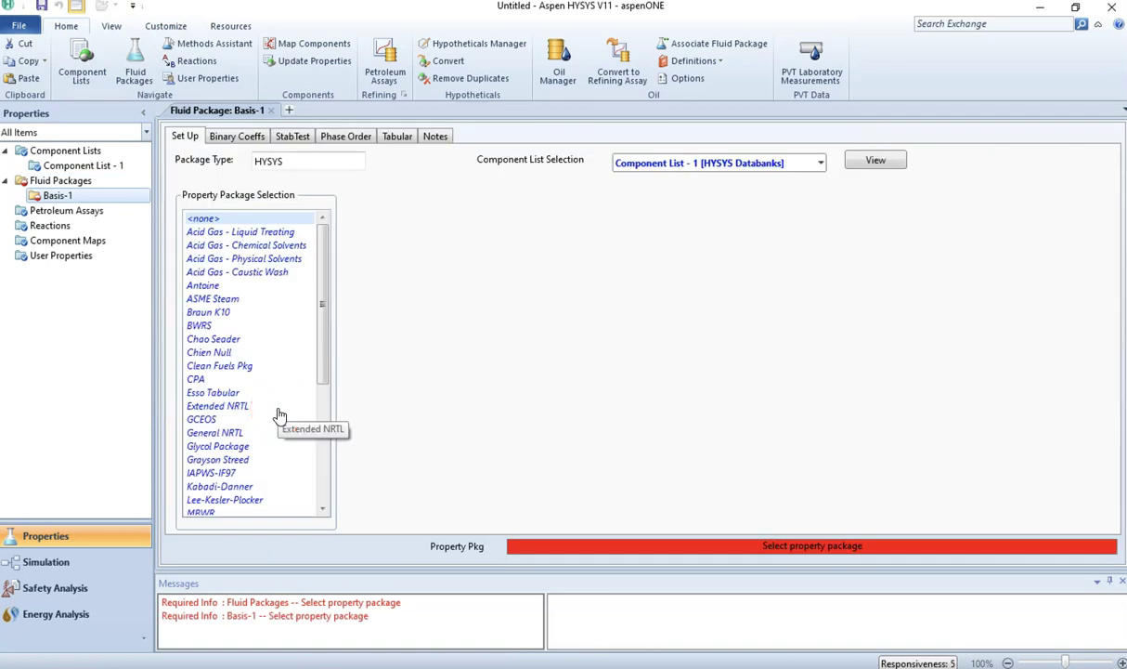
{"action": "left_click", "coordinate": [319, 469]}
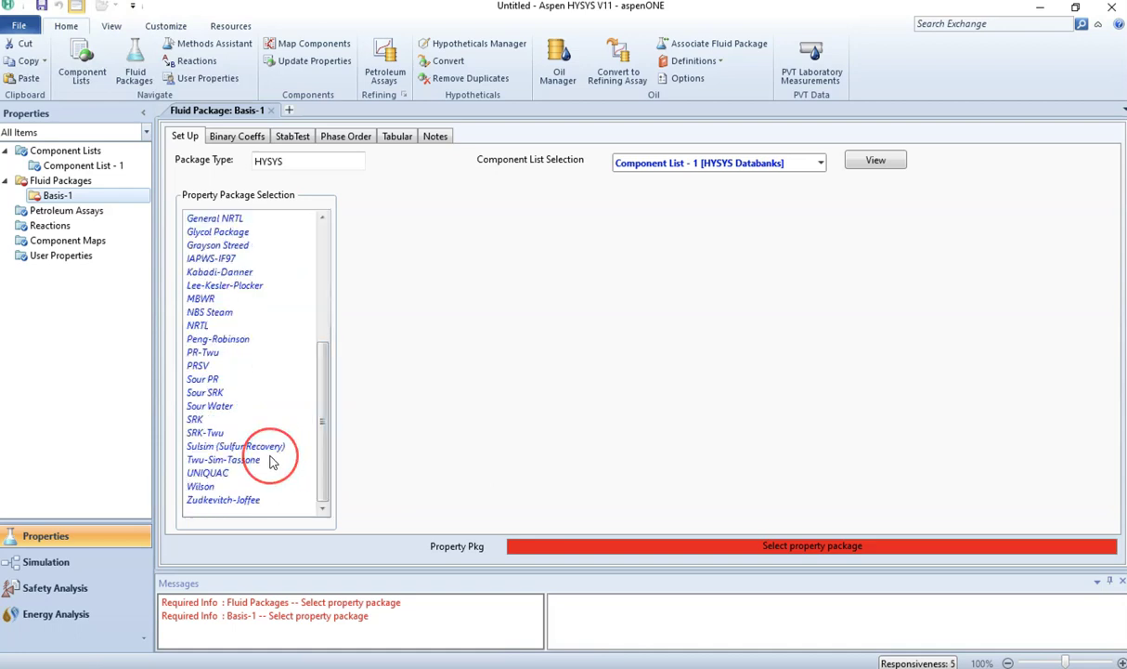
{"action": "left_click", "coordinate": [213, 486]}
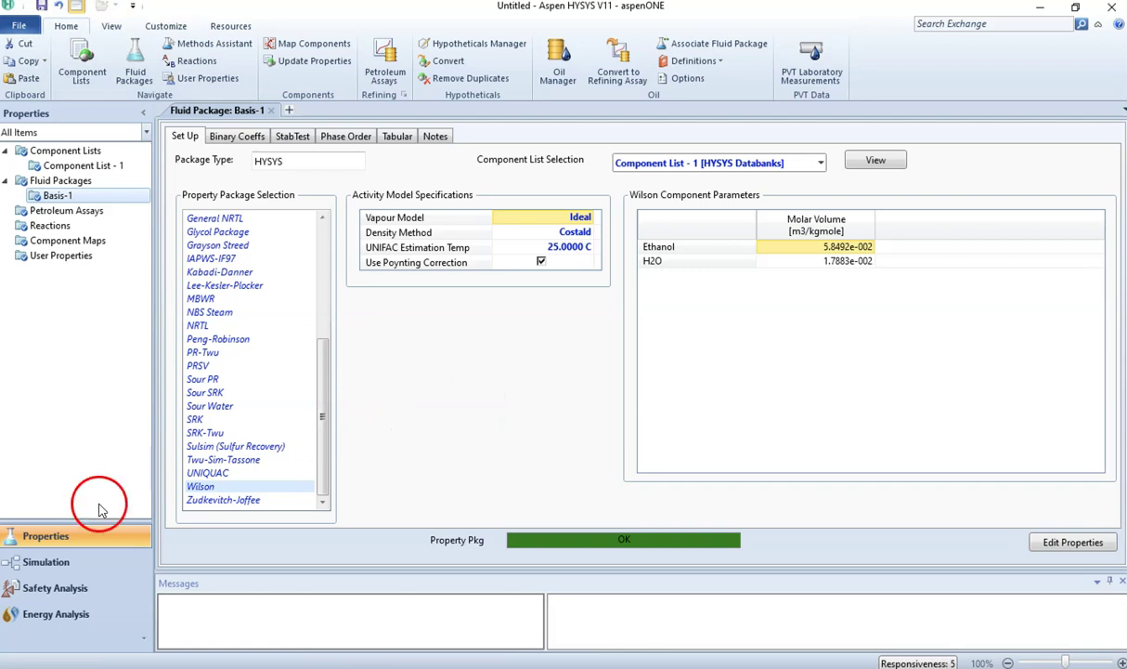
Place an Equilibrium Unit from the External Model palette on the flowsheet and open op-100.
{"action": "left_click", "coordinate": [48, 560]}
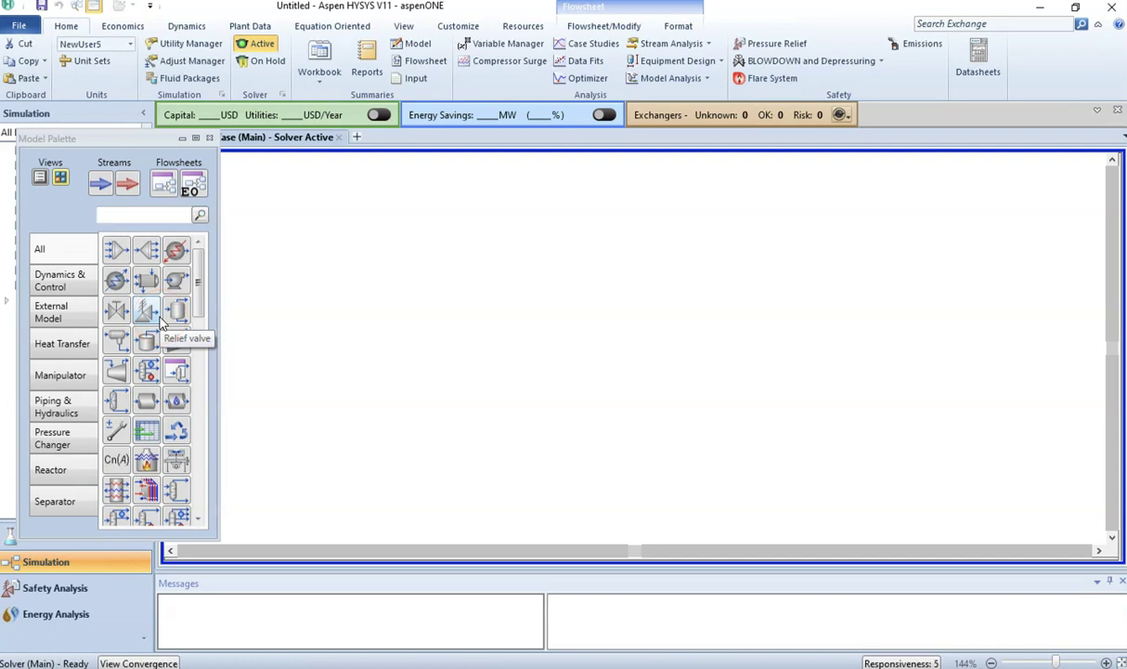
{"action": "left_click", "coordinate": [70, 312]}
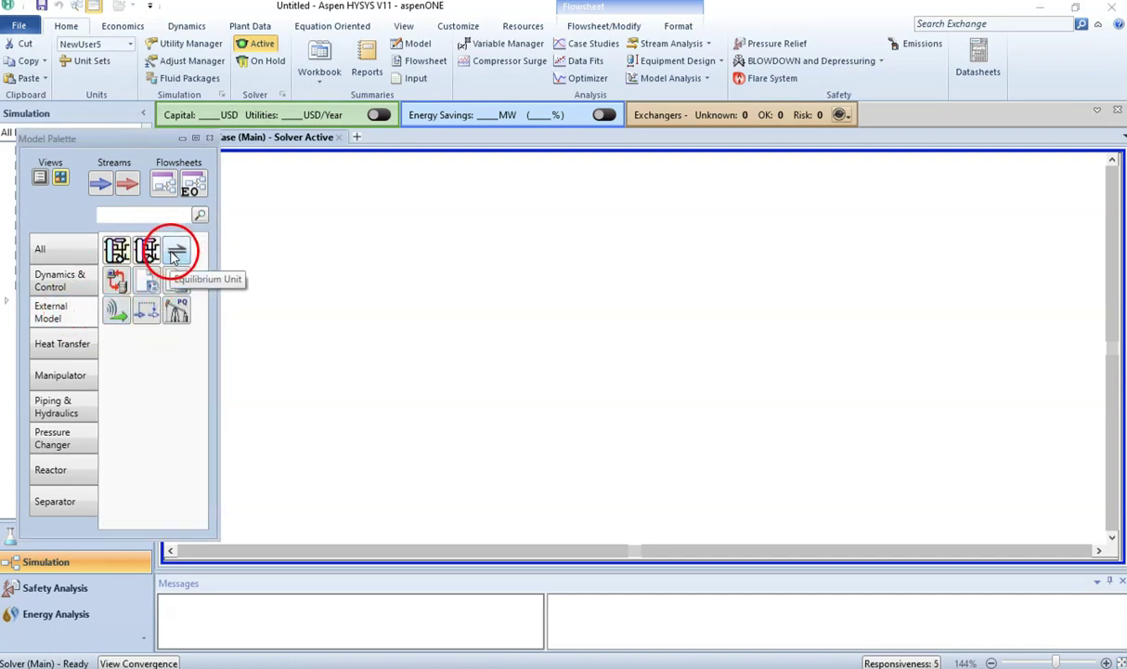
{"action": "left_click_drag", "start_coordinate": [176, 256], "coordinate": [503, 327]}
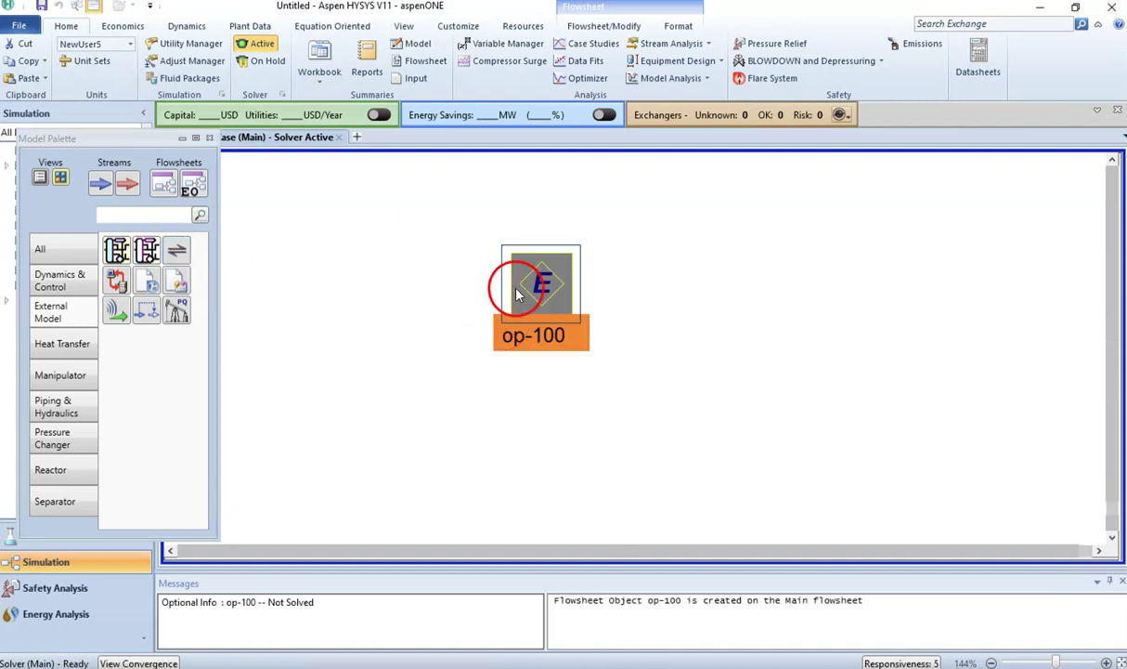
{"action": "double_click", "coordinate": [549, 290]}
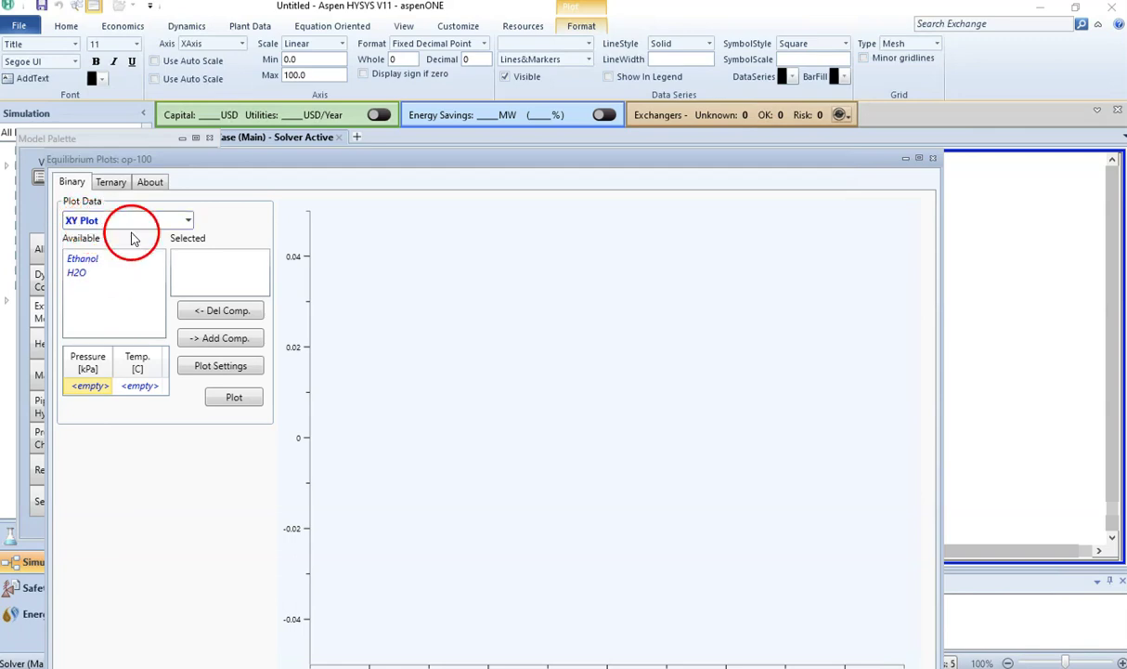
Look over the Ternary and extension info tabs, then set the Binary plot type to XY Plot.
{"action": "left_click_drag", "start_coordinate": [238, 158], "coordinate": [252, 46]}
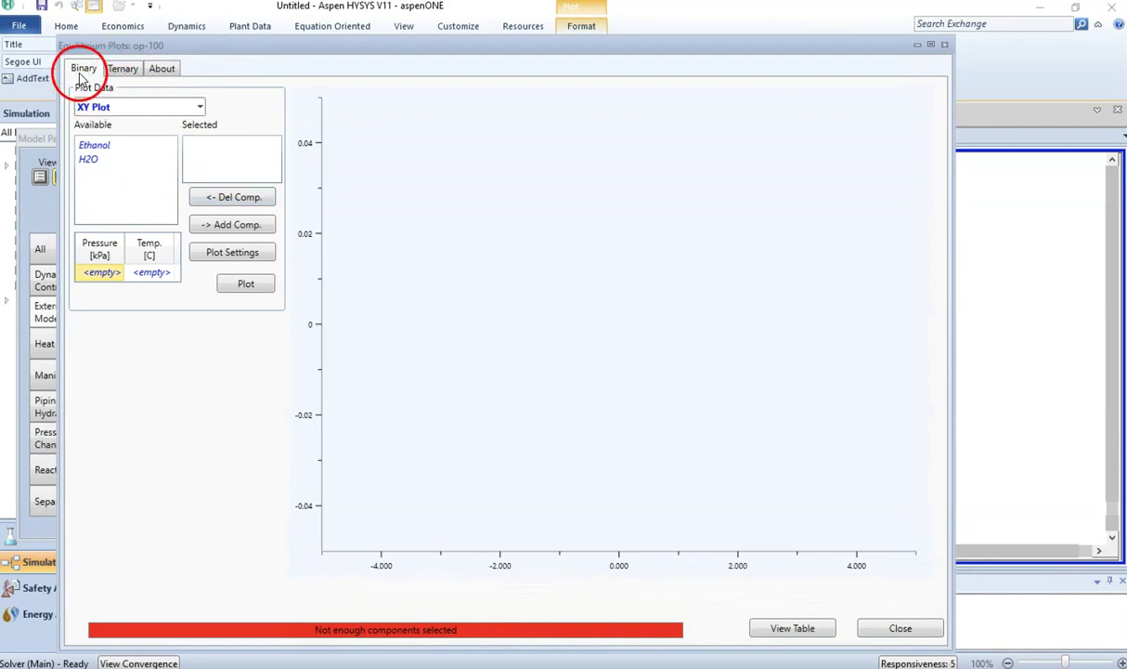
{"action": "left_click", "coordinate": [120, 72]}
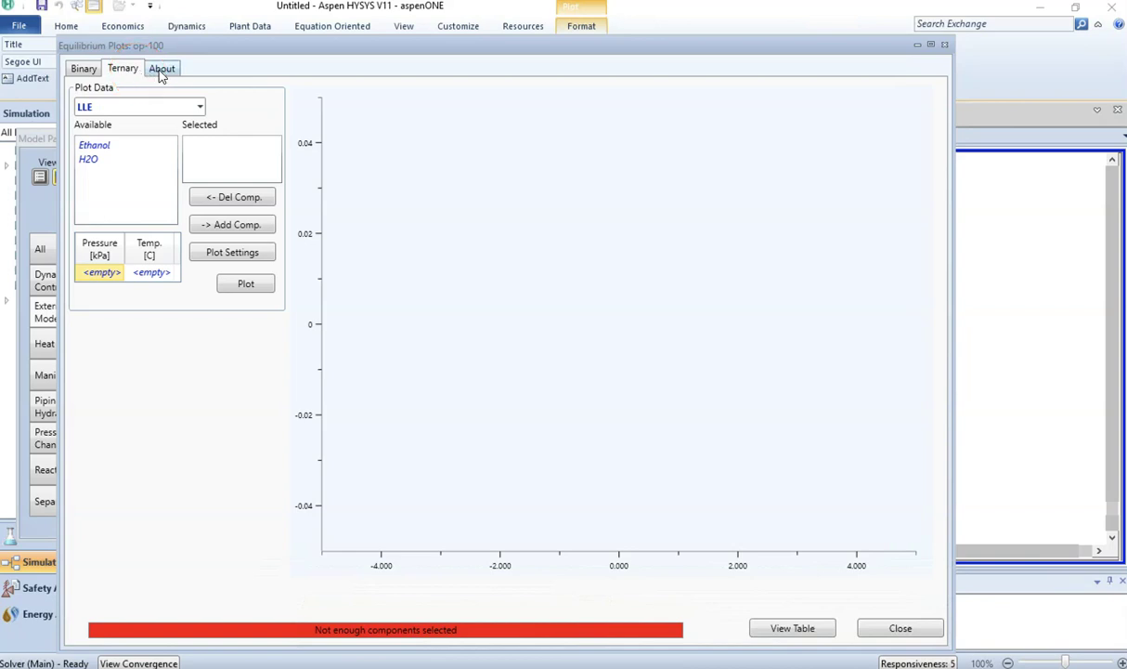
{"action": "left_click", "coordinate": [161, 70]}
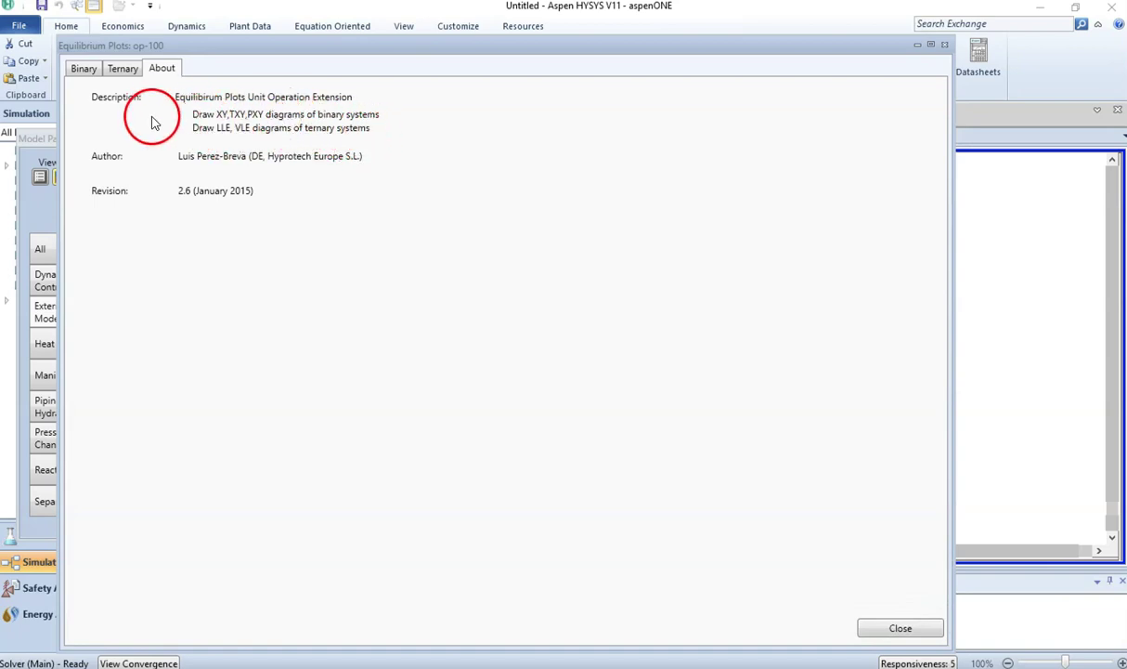
{"action": "left_click", "coordinate": [124, 71]}
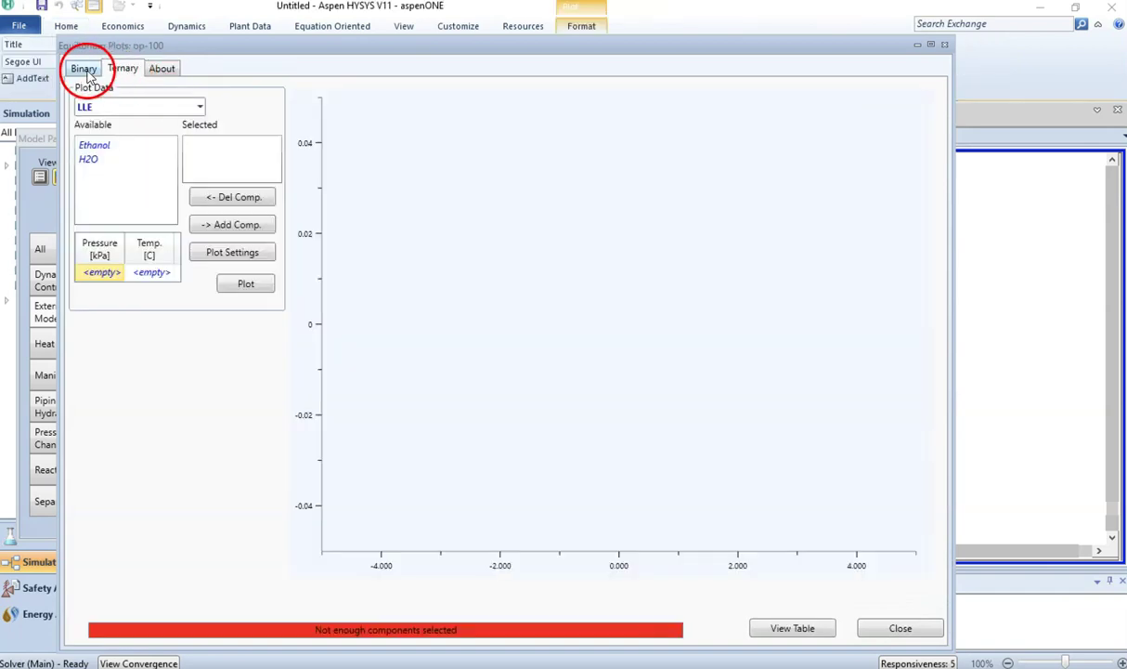
{"action": "left_click", "coordinate": [83, 72]}
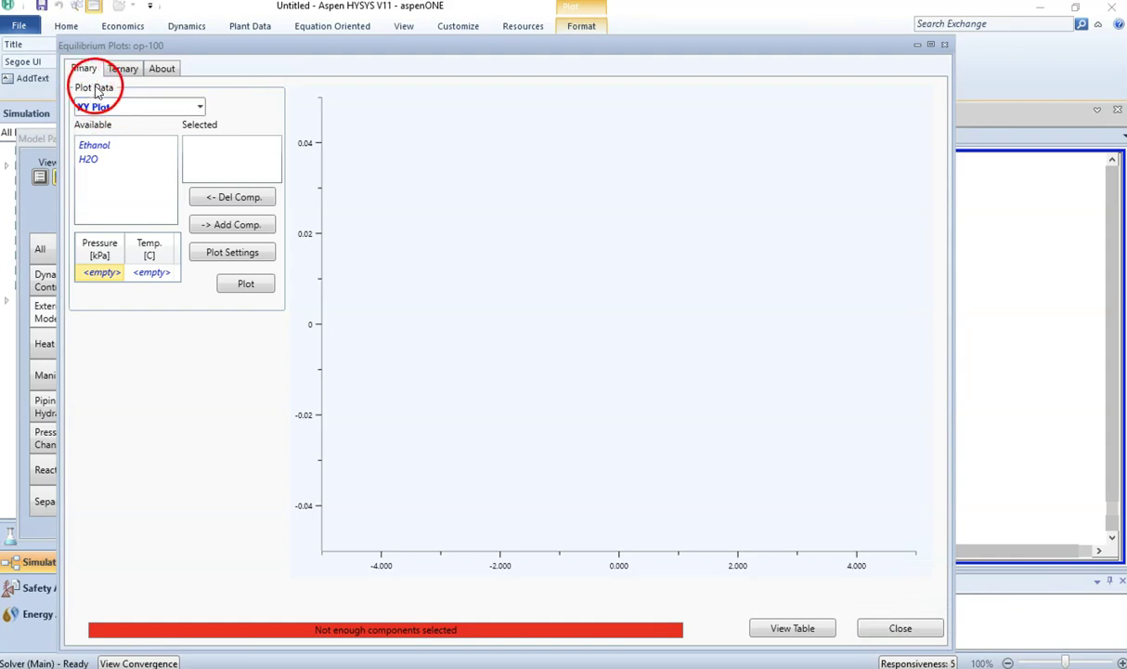
{"action": "left_click", "coordinate": [199, 107]}
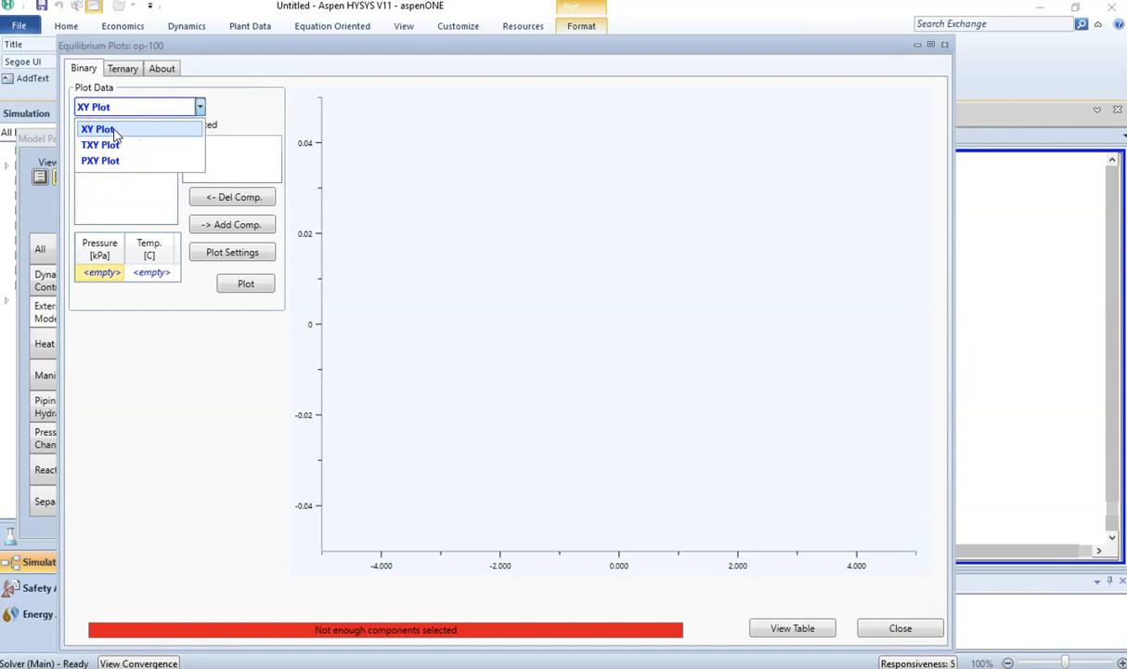
{"action": "left_click", "coordinate": [115, 132]}
{"action": "left_click", "coordinate": [102, 148]}
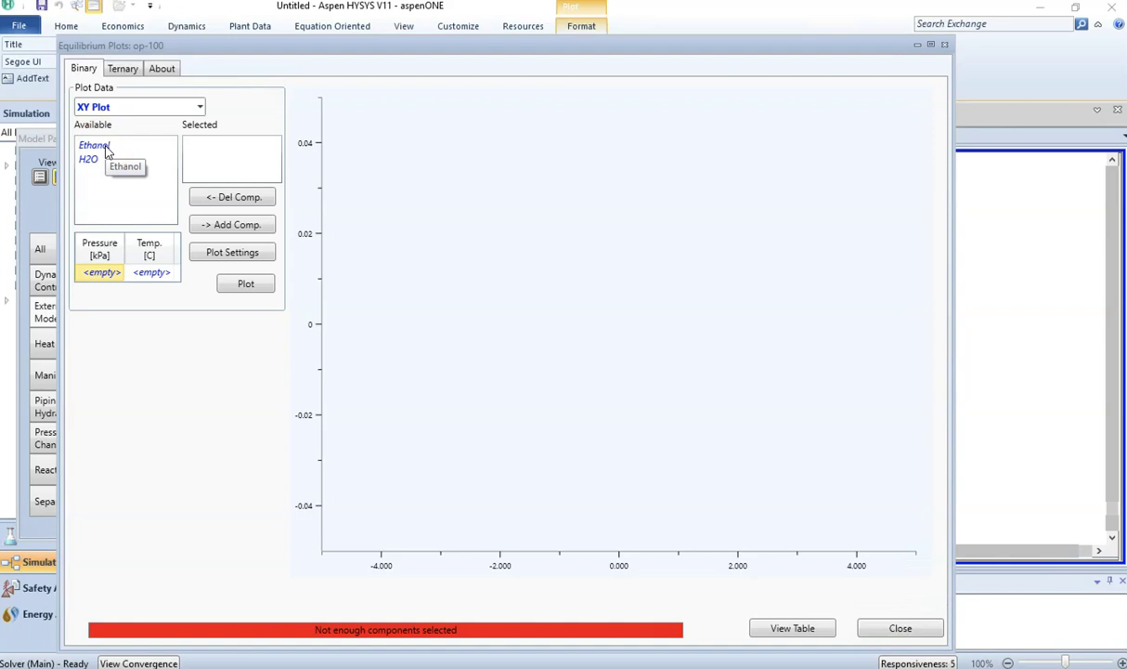
Add Ethanol and H2O to the selected components.
{"action": "left_click", "coordinate": [106, 151]}
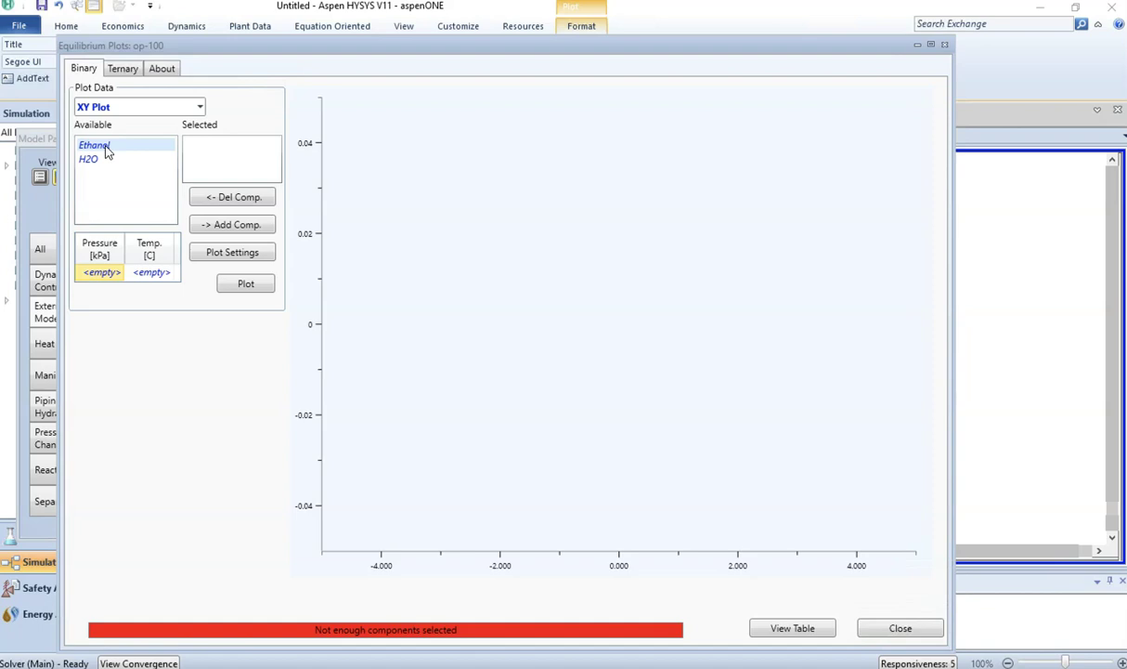
{"action": "left_click", "coordinate": [219, 230]}
{"action": "left_click", "coordinate": [106, 148]}
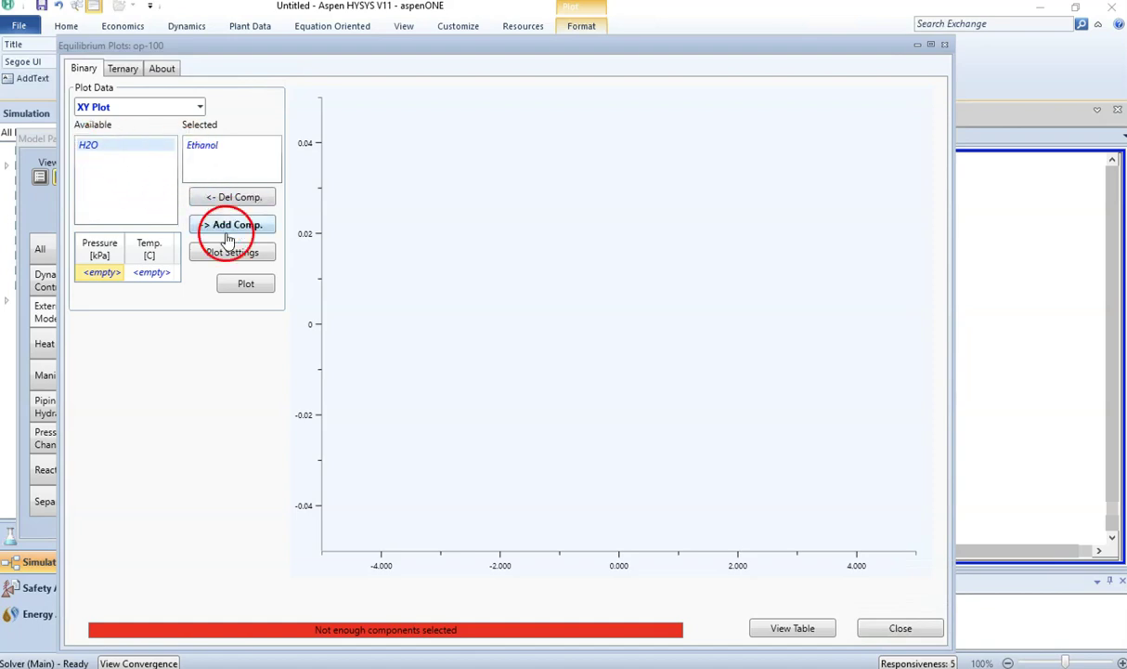
{"action": "left_click", "coordinate": [228, 233]}
{"action": "left_click", "coordinate": [101, 256]}
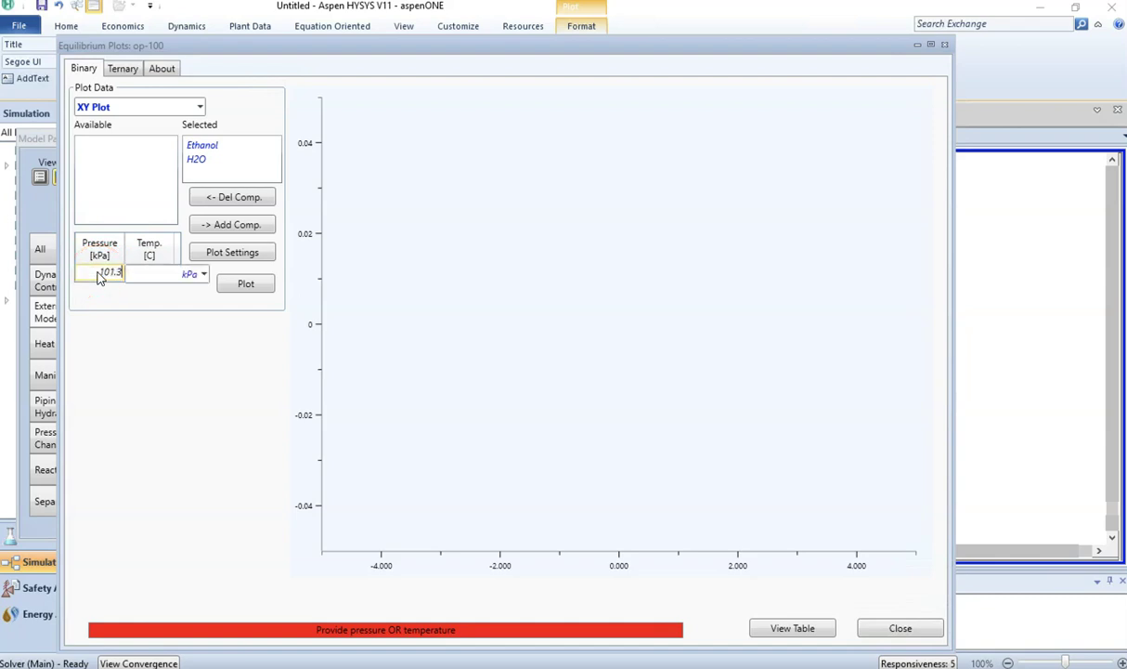
Set the pressure to 101.3 kPa and draw the XY plot.
{"action": "left_click", "coordinate": [203, 273]}
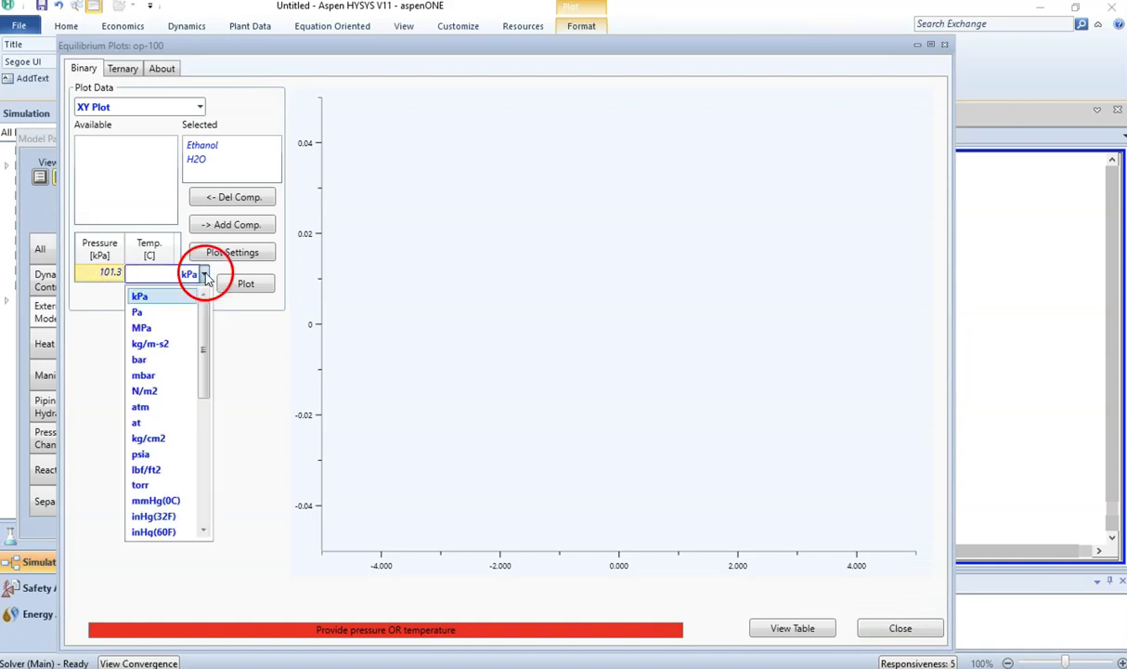
{"action": "left_click", "coordinate": [188, 297]}
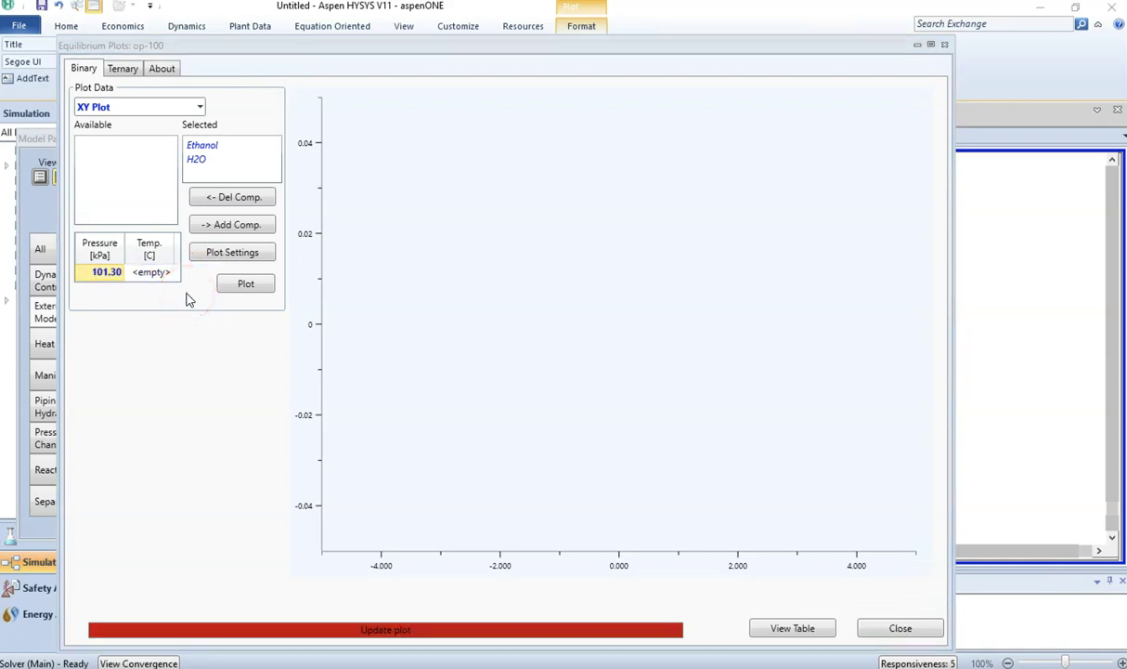
{"action": "left_click", "coordinate": [198, 298]}
{"action": "left_click", "coordinate": [241, 284]}
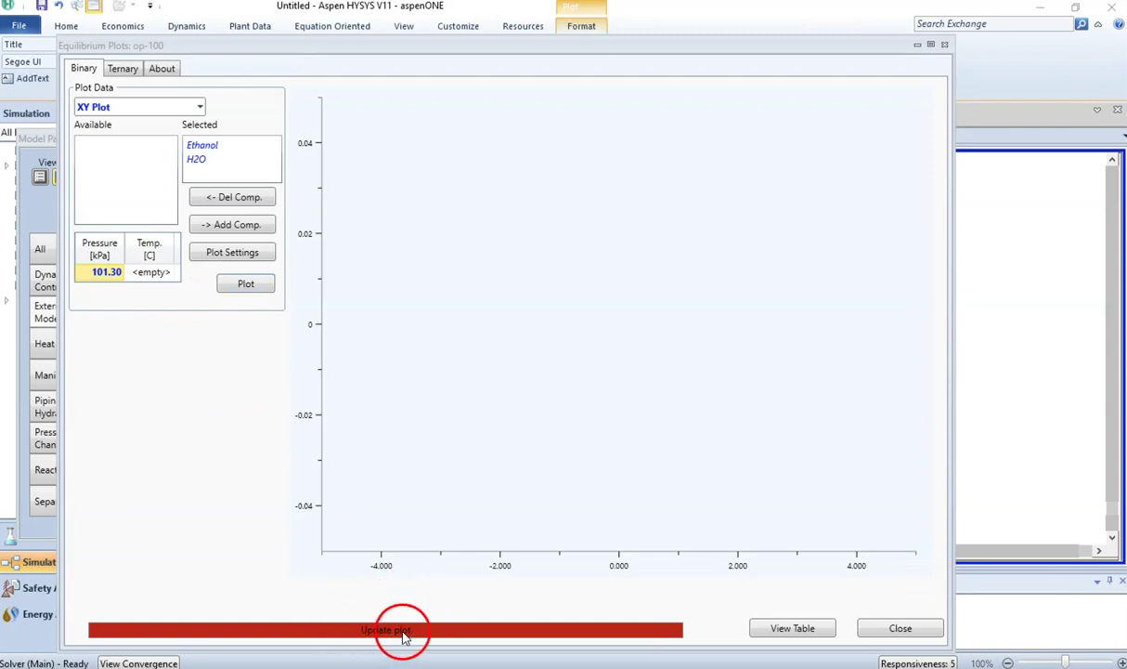
{"action": "left_click", "coordinate": [246, 286]}
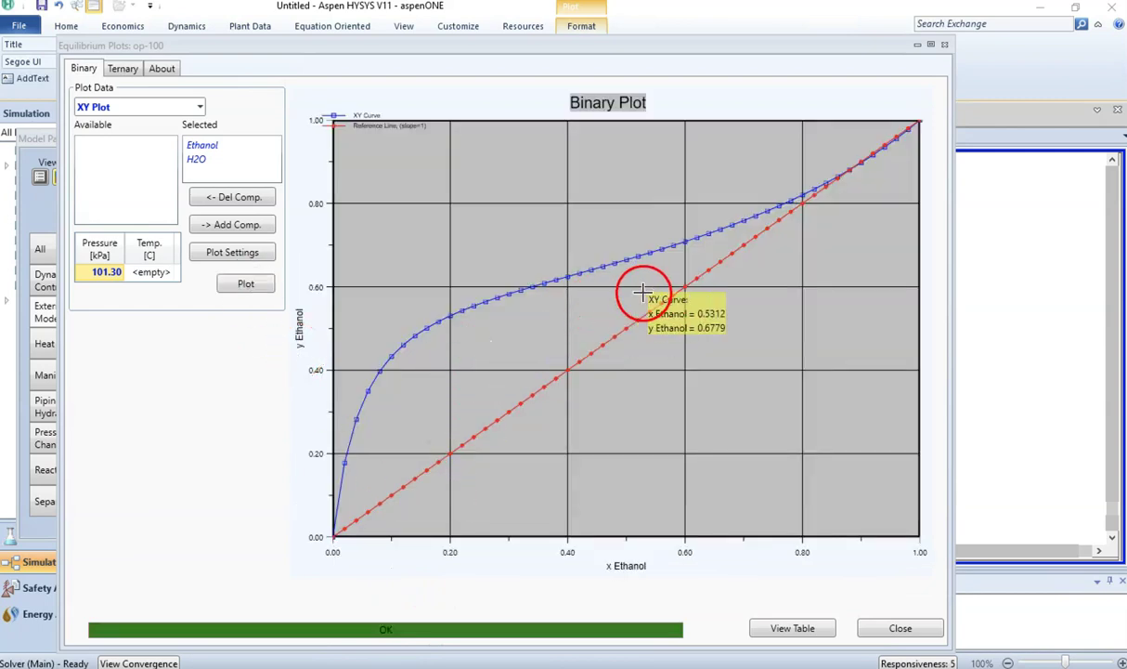
Compare with the published ResearchGate VLE chart and the Coulson and Richardson record, then return to HYSYS.
{"action": "mouse_move", "coordinate": [371, 661]}
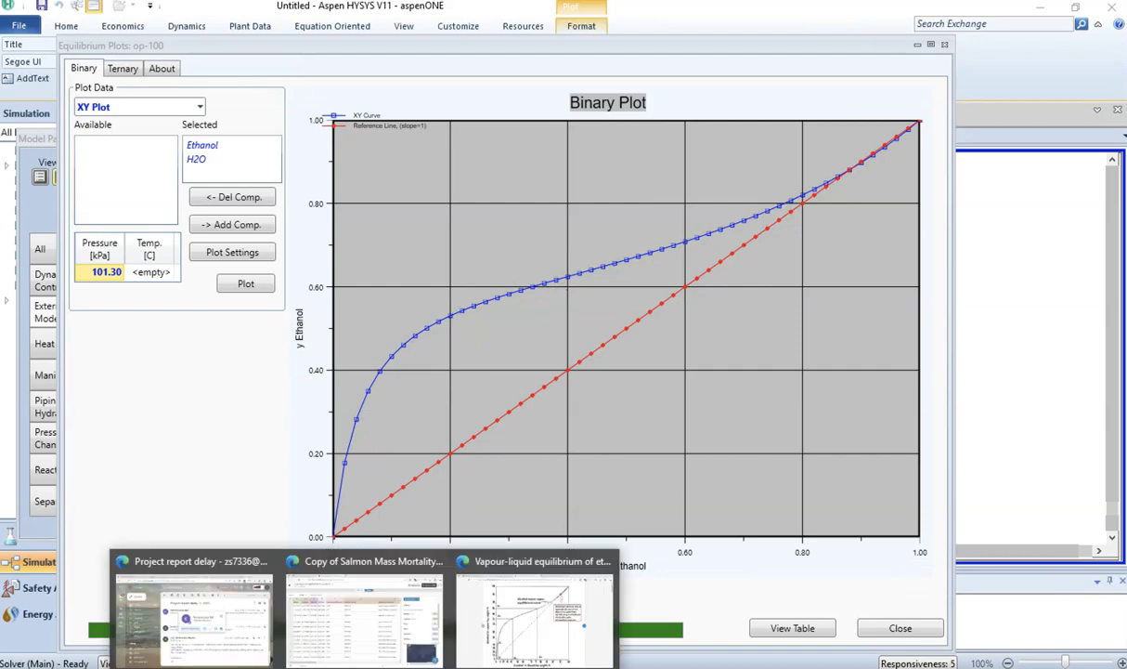
{"action": "left_click", "coordinate": [516, 623]}
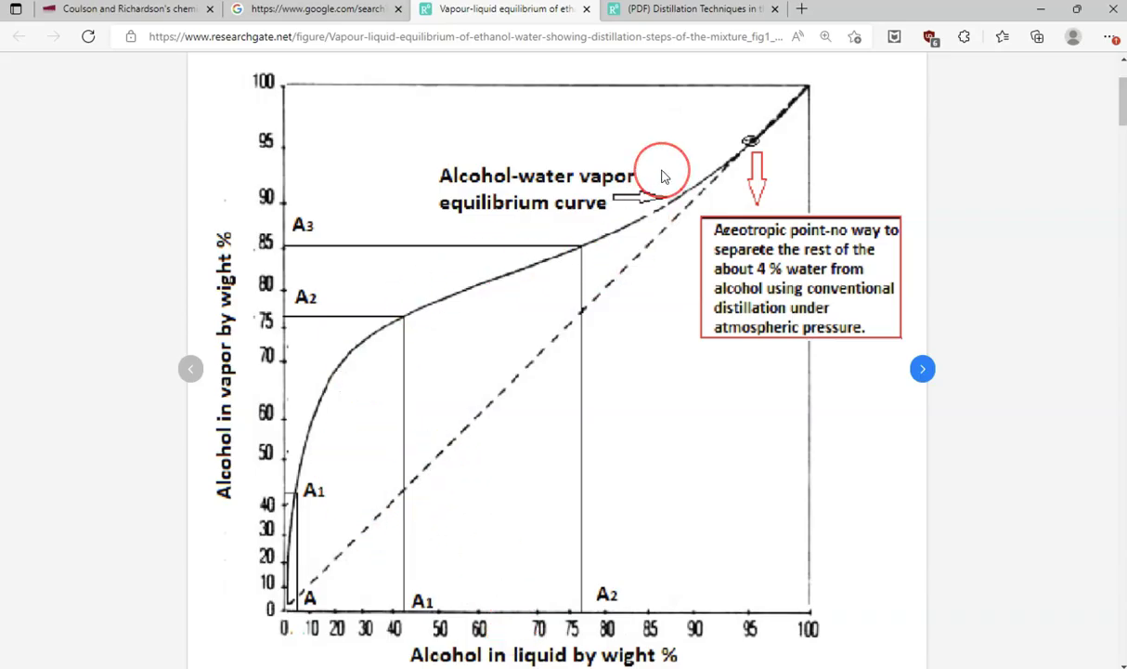
{"action": "scroll", "coordinate": [664, 176], "scroll_direction": "up", "scroll_amount": 1}
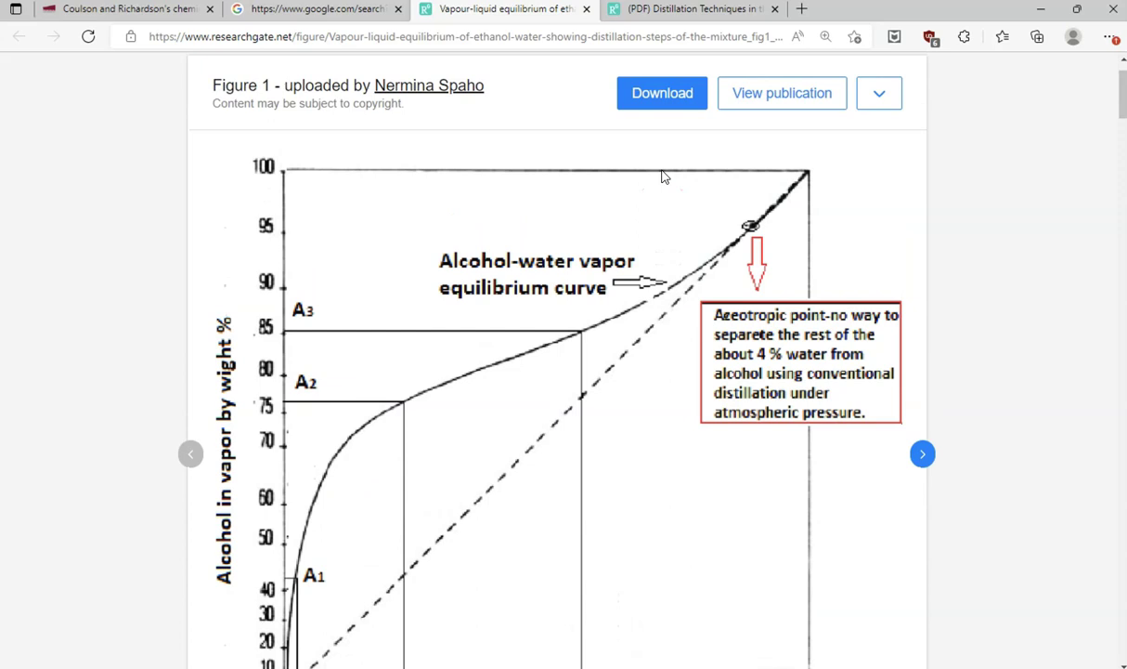
{"action": "scroll", "coordinate": [664, 176], "scroll_direction": "down", "scroll_amount": 1}
{"action": "scroll", "coordinate": [664, 177], "scroll_direction": "up", "scroll_amount": 1}
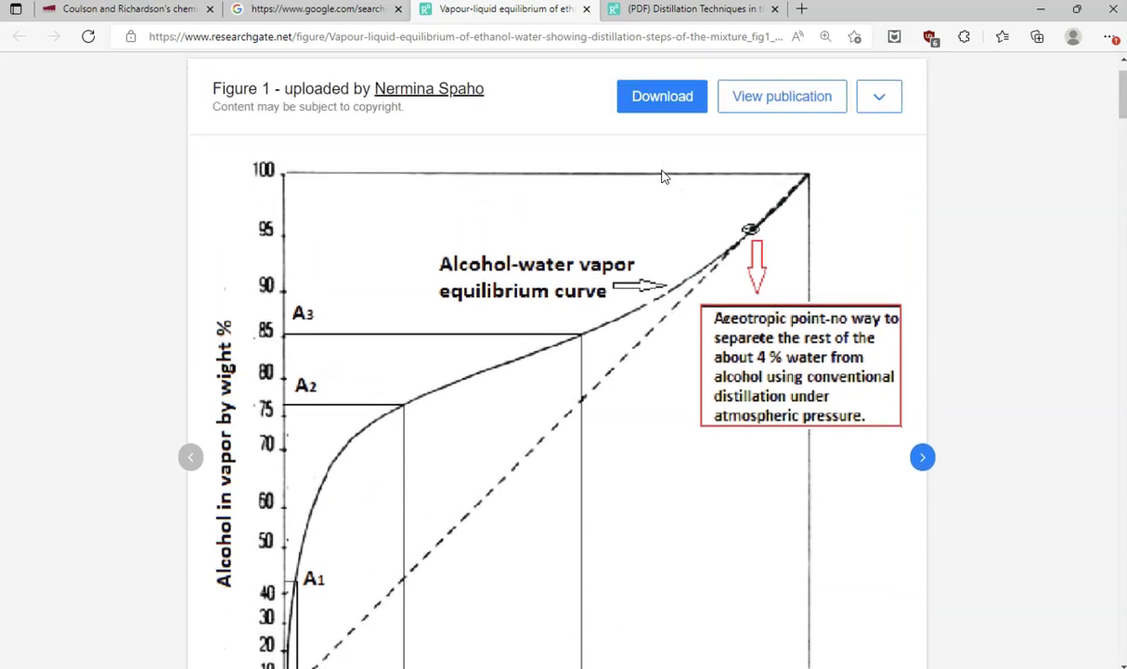
{"action": "left_click", "coordinate": [149, 11]}
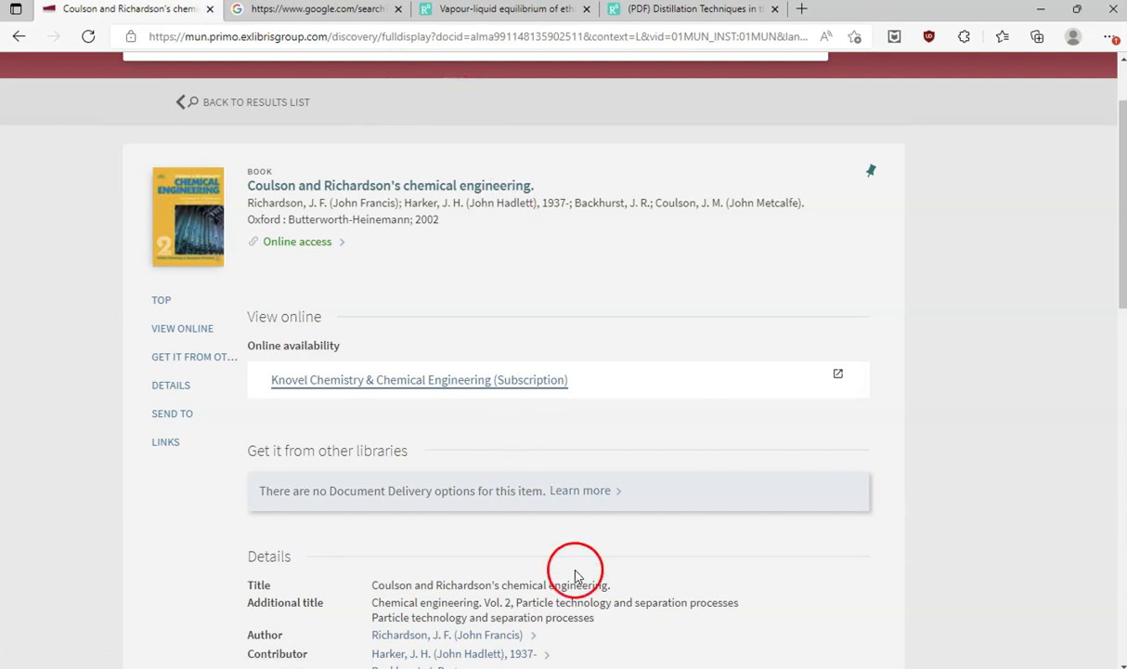
{"action": "mouse_move", "coordinate": [595, 667]}
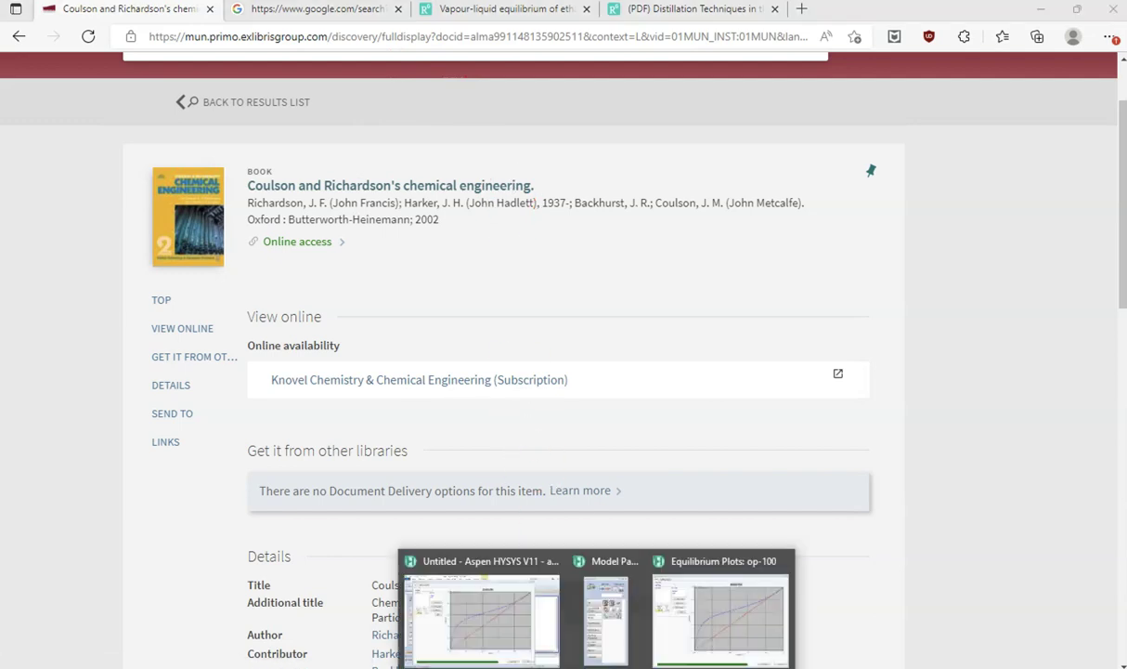
{"action": "left_click", "coordinate": [694, 619]}
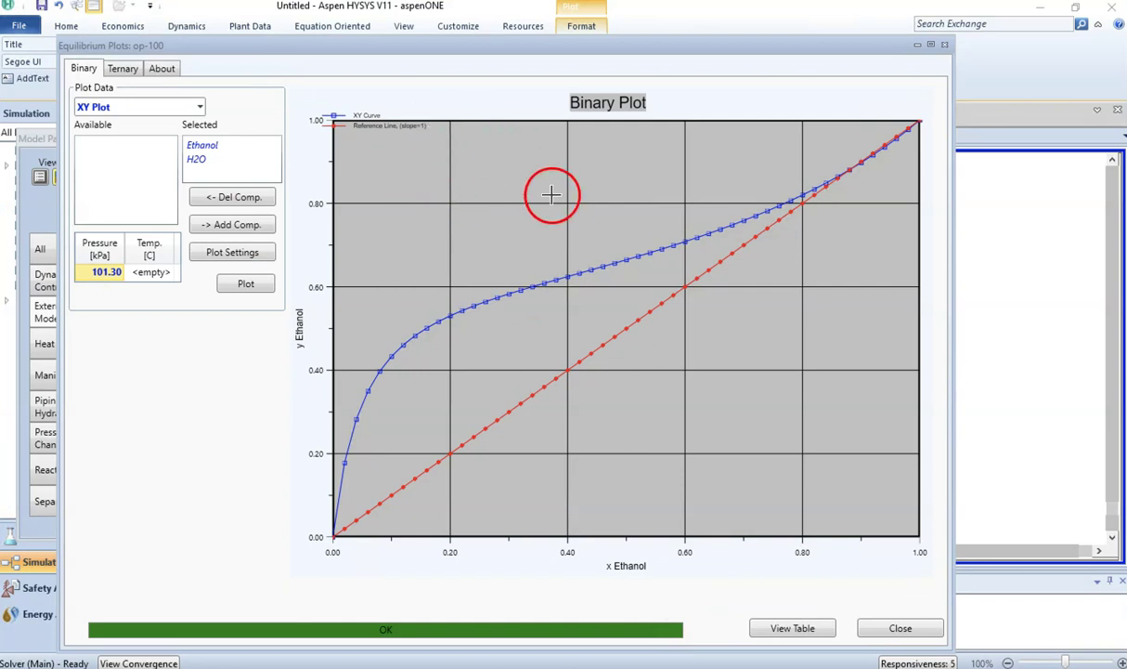
{"action": "mouse_move", "coordinate": [432, 324]}
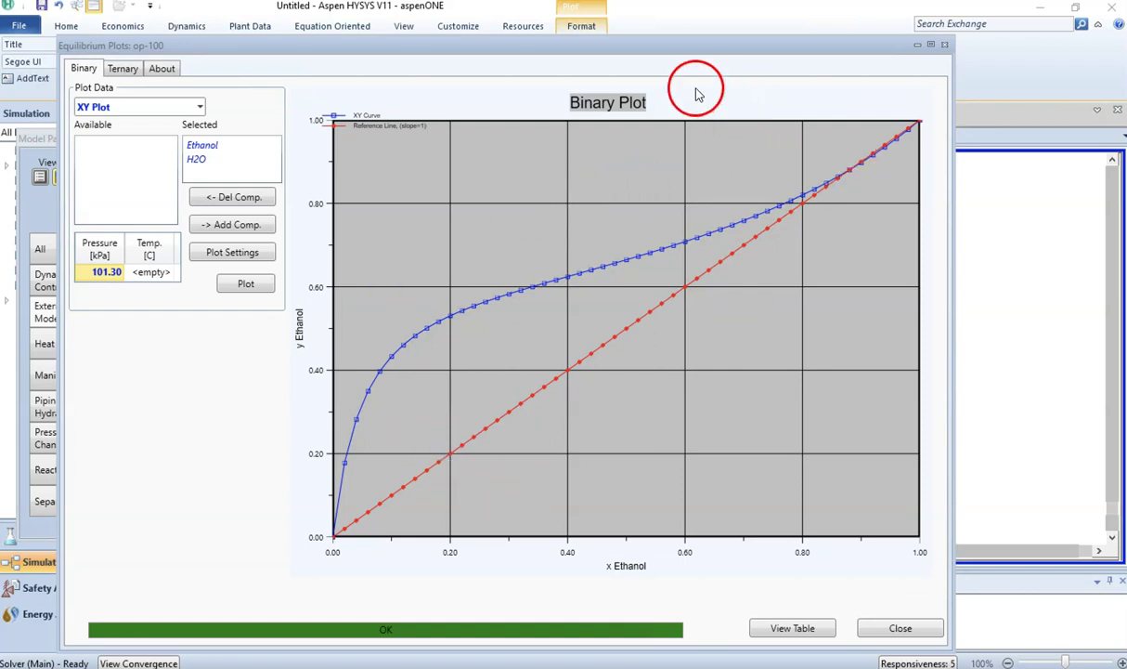
{"action": "left_click_drag", "start_coordinate": [705, 50], "coordinate": [699, 15]}
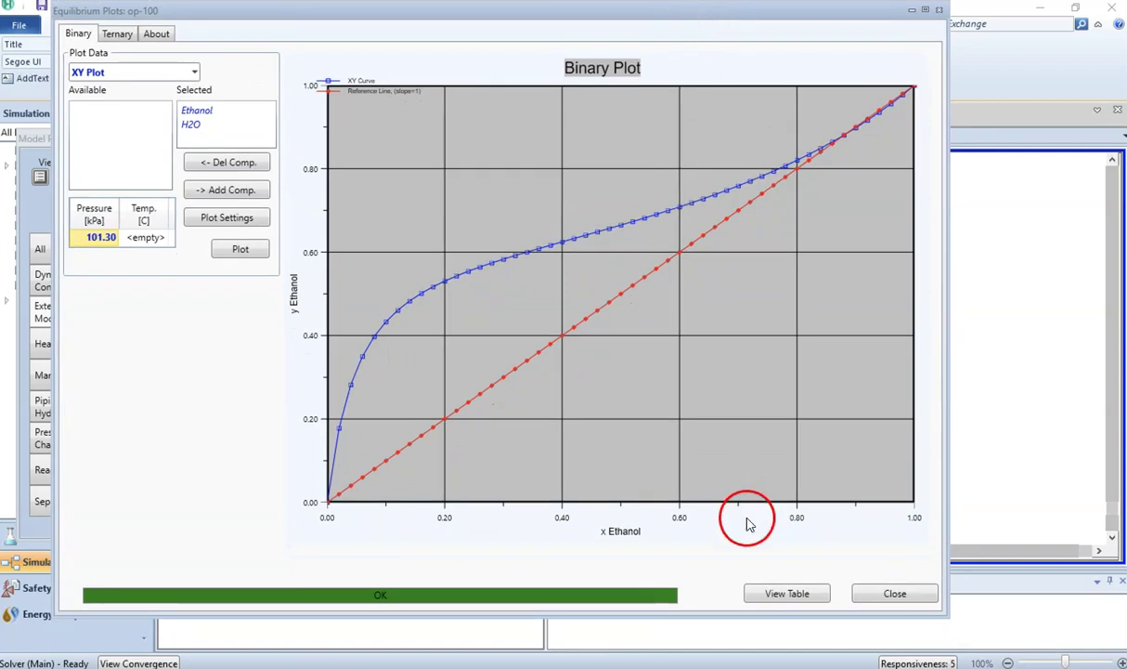
{"action": "left_click", "coordinate": [772, 594]}
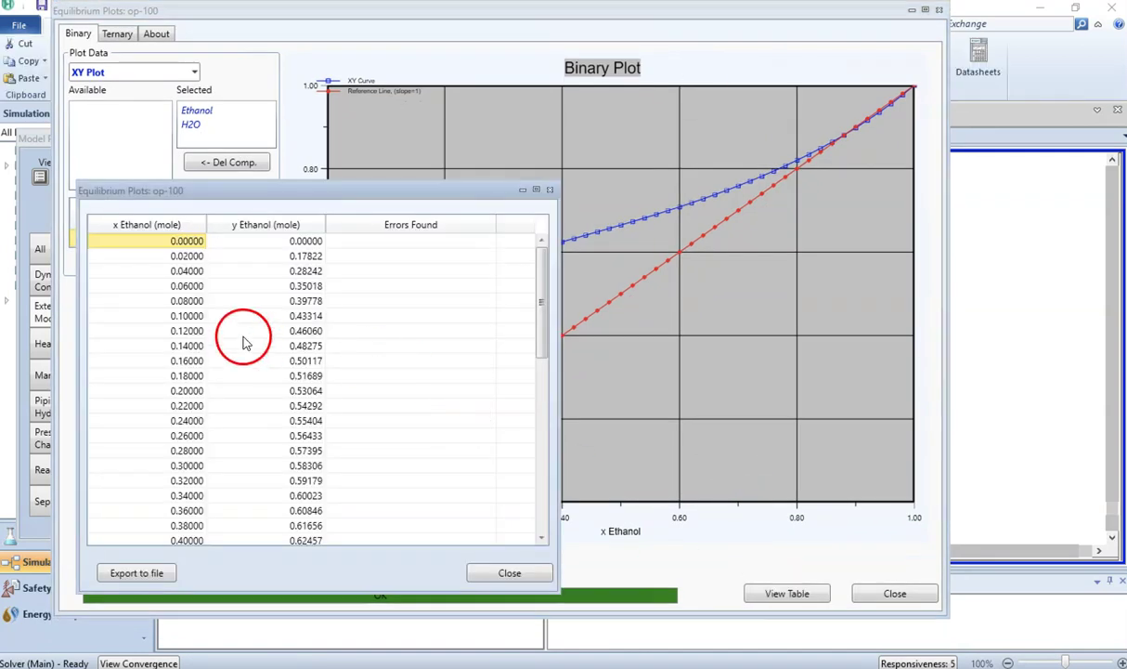
{"action": "left_click", "coordinate": [271, 270]}
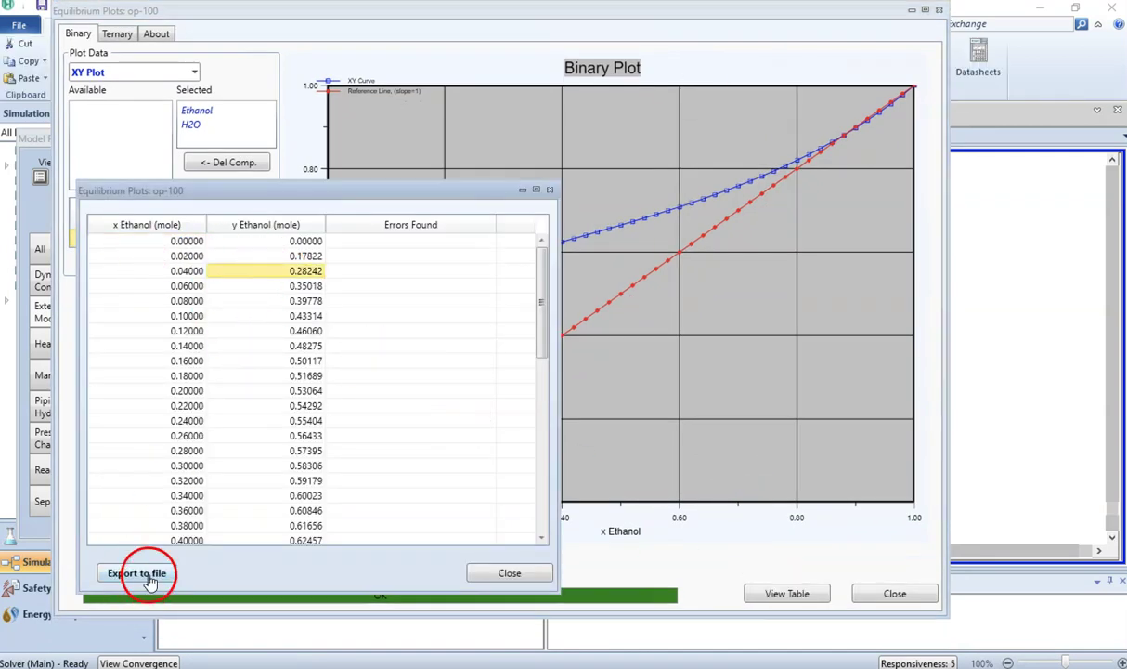
{"action": "left_click_drag", "start_coordinate": [171, 243], "coordinate": [232, 539]}
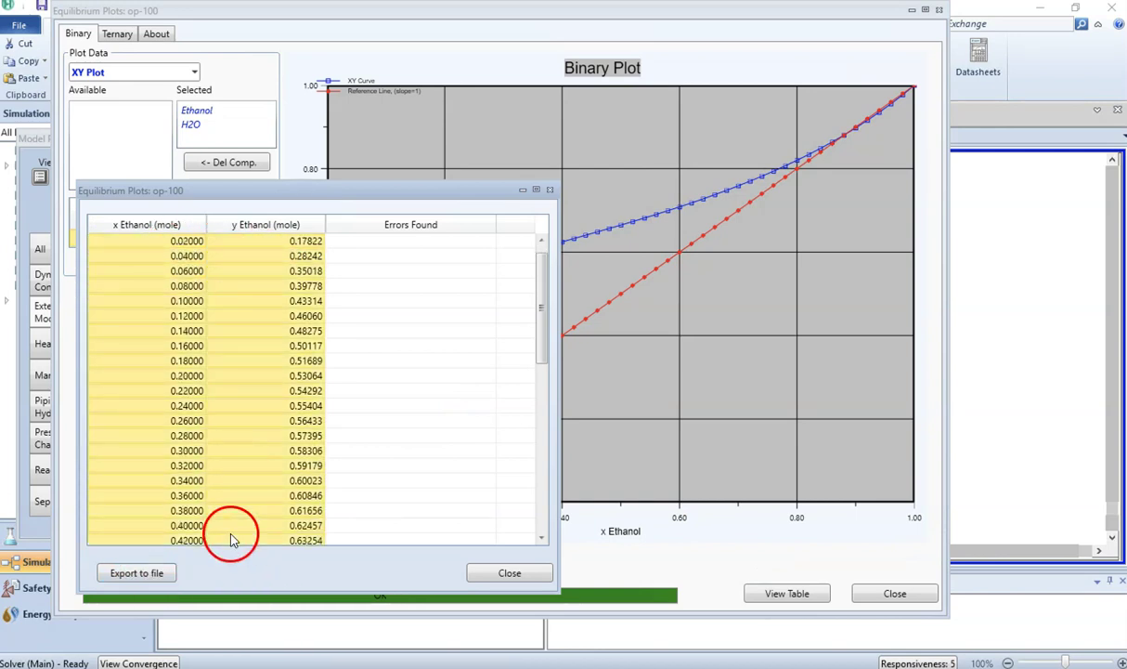
{"action": "right_click", "coordinate": [223, 411]}
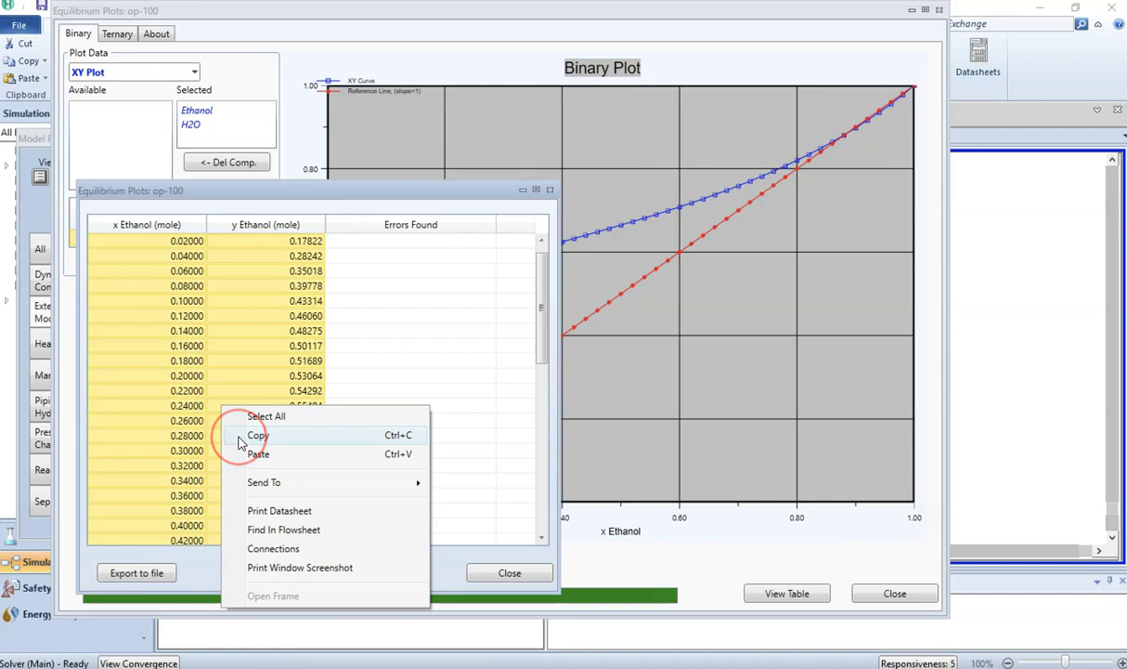
{"action": "left_click", "coordinate": [258, 334]}
{"action": "left_click_drag", "start_coordinate": [221, 219], "coordinate": [233, 202]}
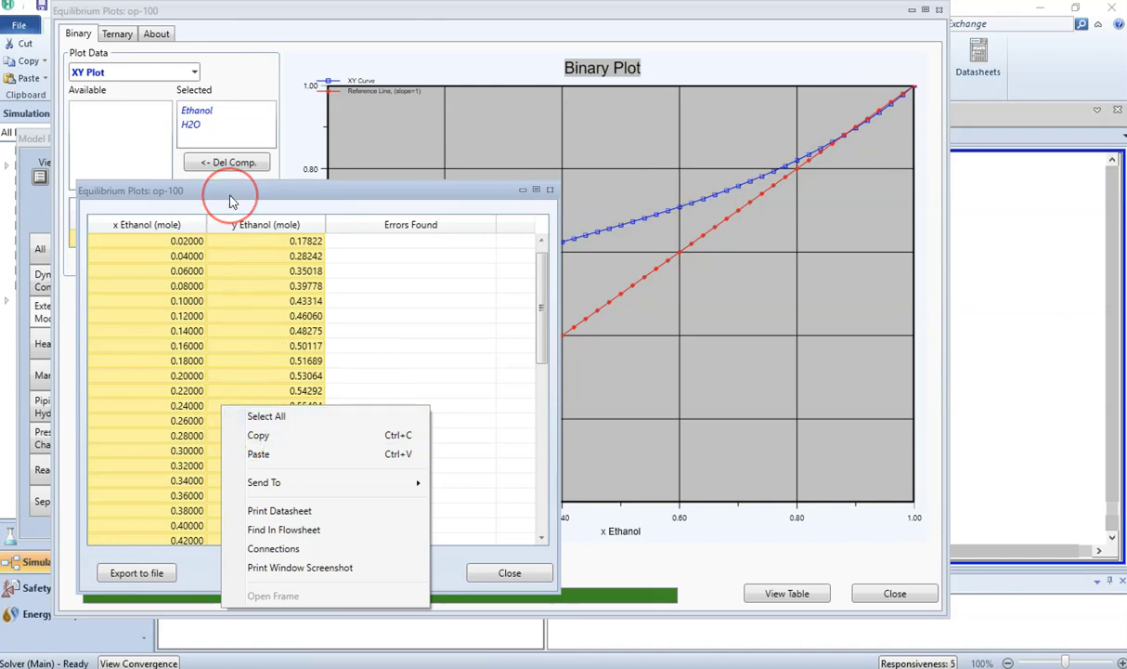
{"action": "left_click", "coordinate": [233, 201]}
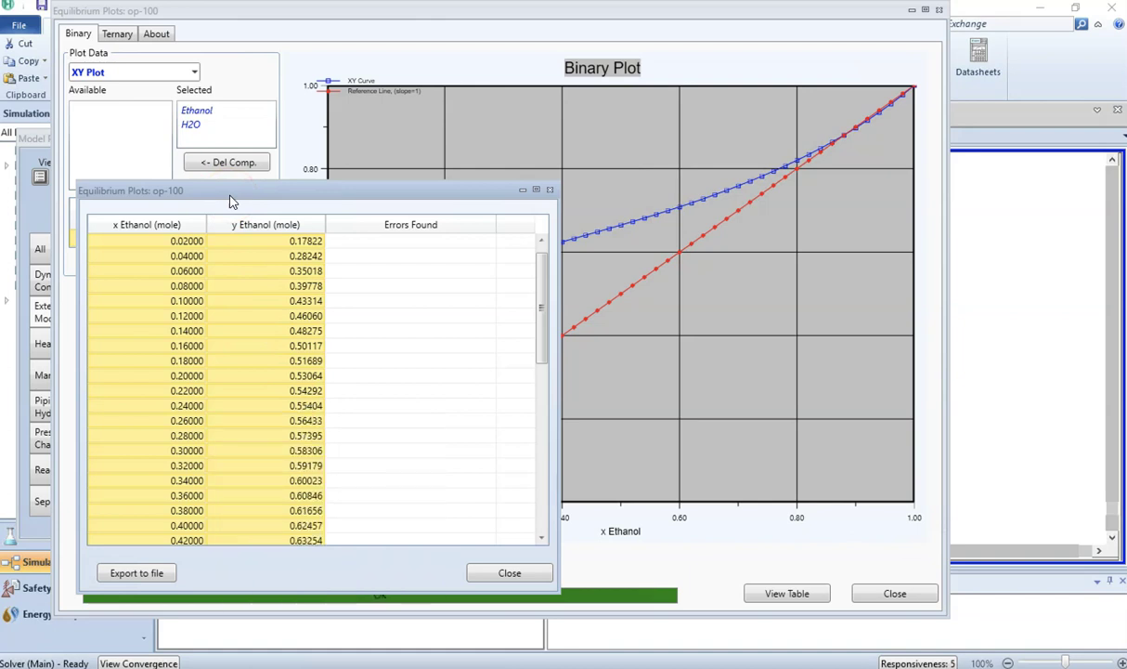
{"action": "left_click", "coordinate": [312, 310]}
{"action": "left_click", "coordinate": [422, 511]}
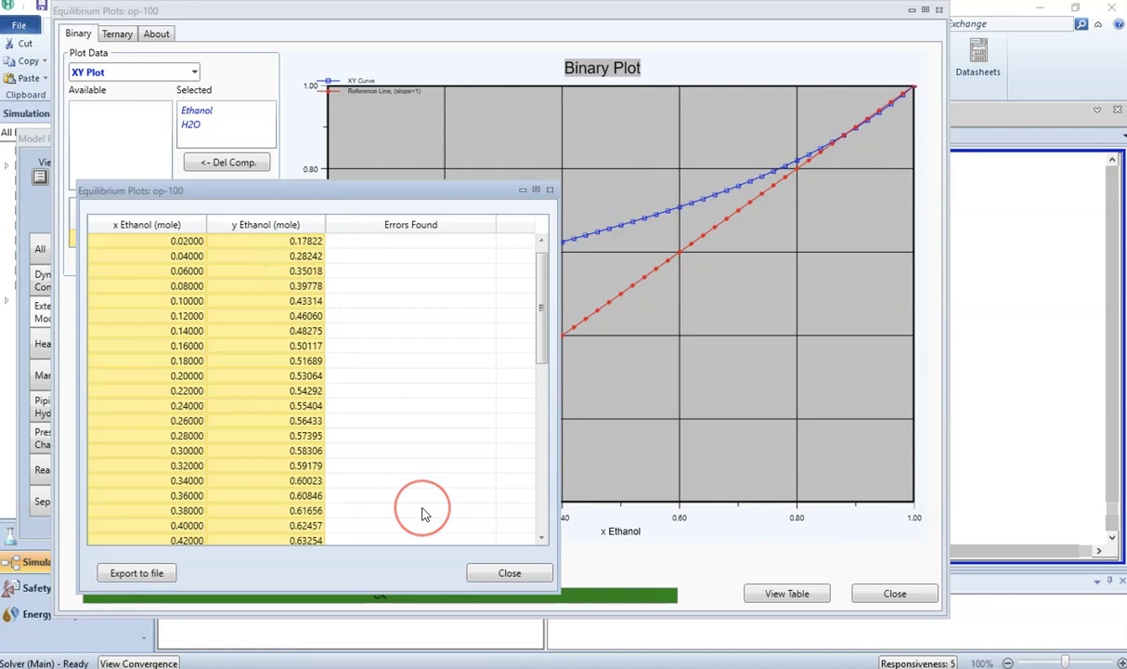
{"action": "left_click", "coordinate": [487, 574]}
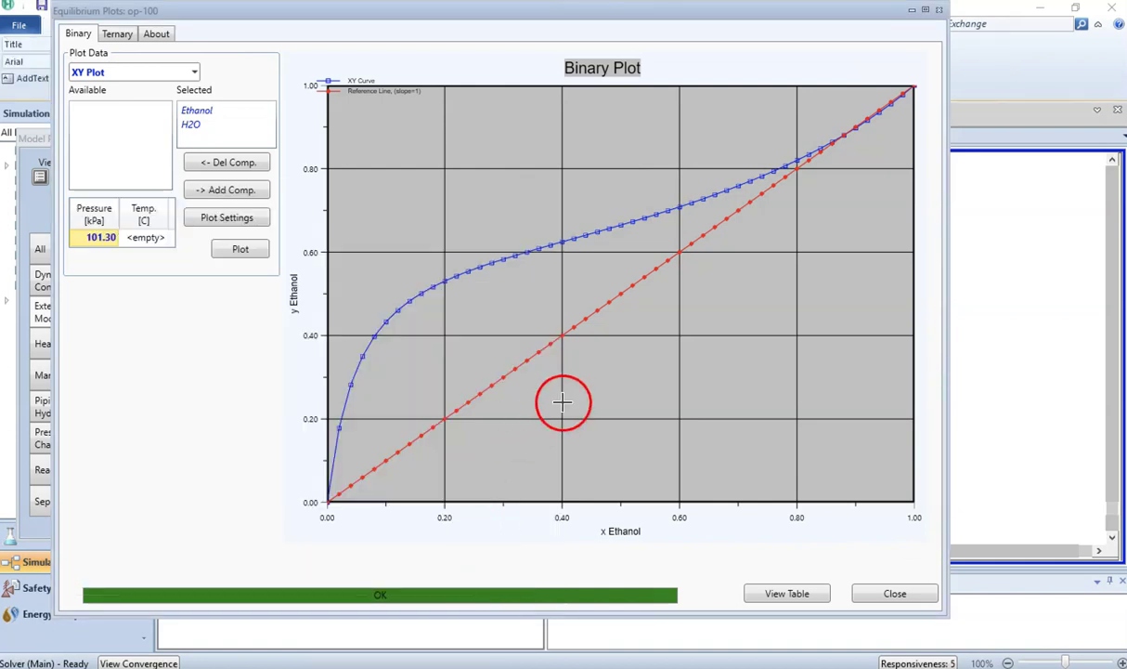
Copy the ethanol–water XY plot image at 100% scale from its context menu.
{"action": "right_click", "coordinate": [544, 195]}
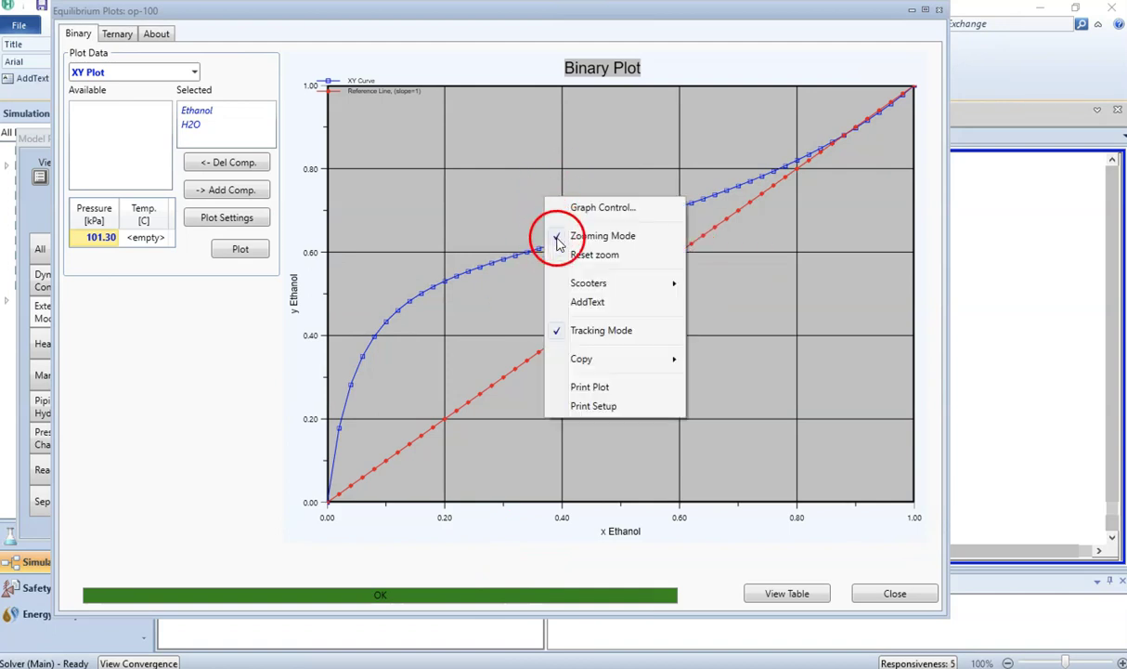
{"action": "mouse_move", "coordinate": [621, 362]}
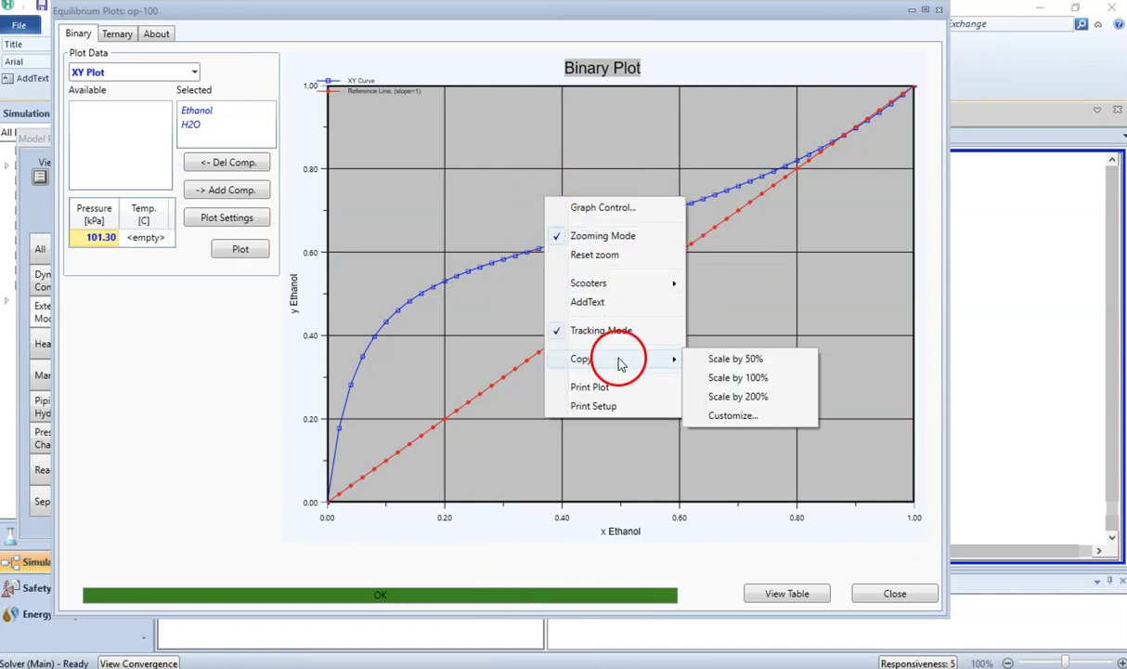
{"action": "left_click", "coordinate": [724, 380]}
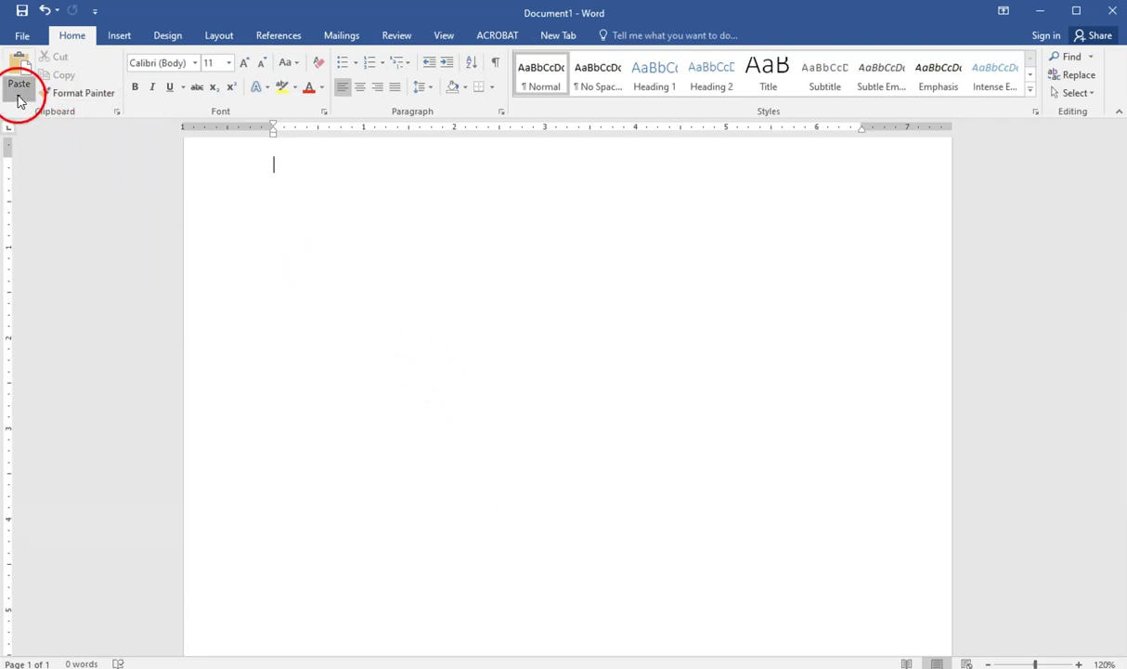
Paste the plot into Document1 as a bitmap picture, then bring the HYSYS plot window back.
{"action": "left_click", "coordinate": [20, 99]}
{"action": "left_click", "coordinate": [32, 154]}
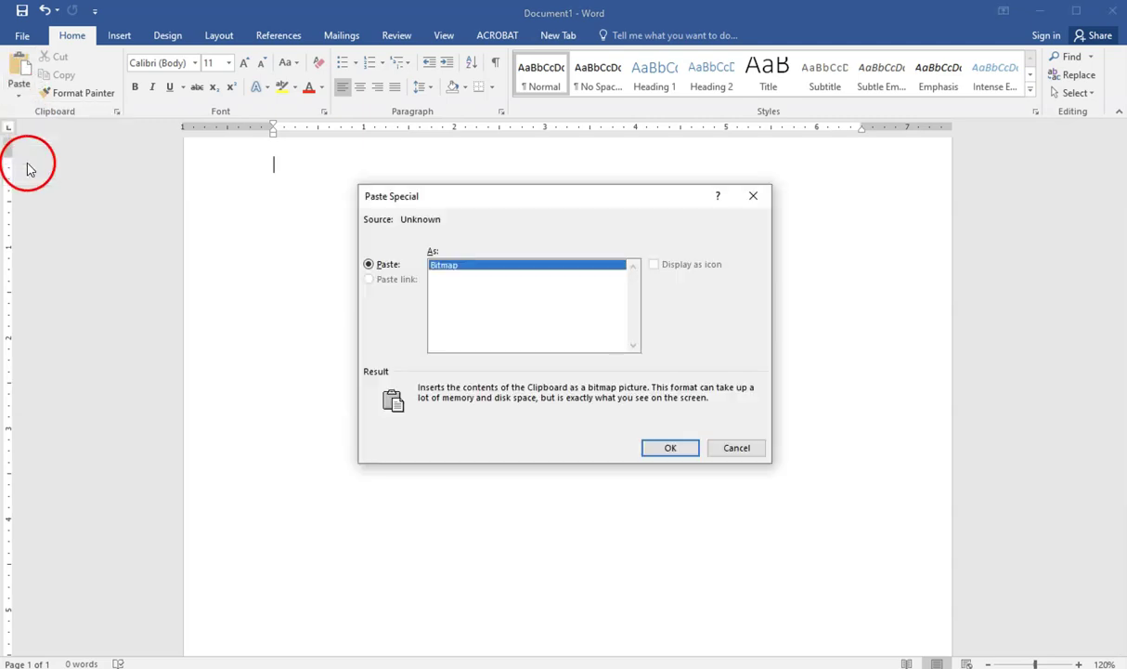
{"action": "left_click", "coordinate": [671, 448]}
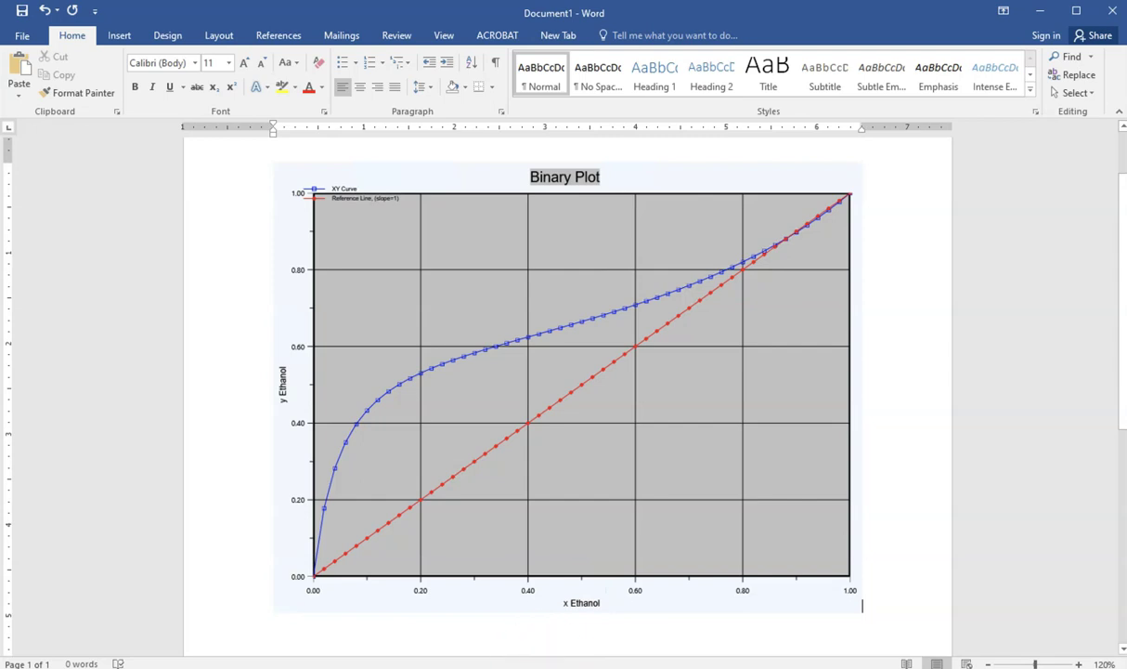
{"action": "left_click", "coordinate": [675, 635]}
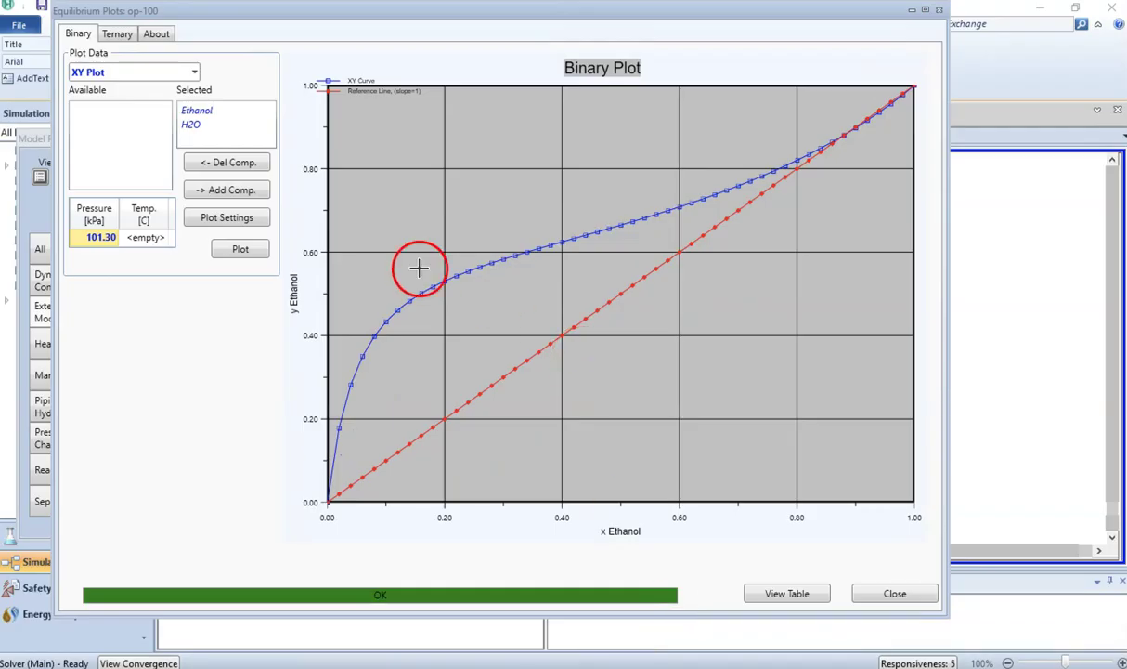
Close the Equilibrium Plots window and model palette, and return to the Properties environment.
{"action": "mouse_move", "coordinate": [388, 311]}
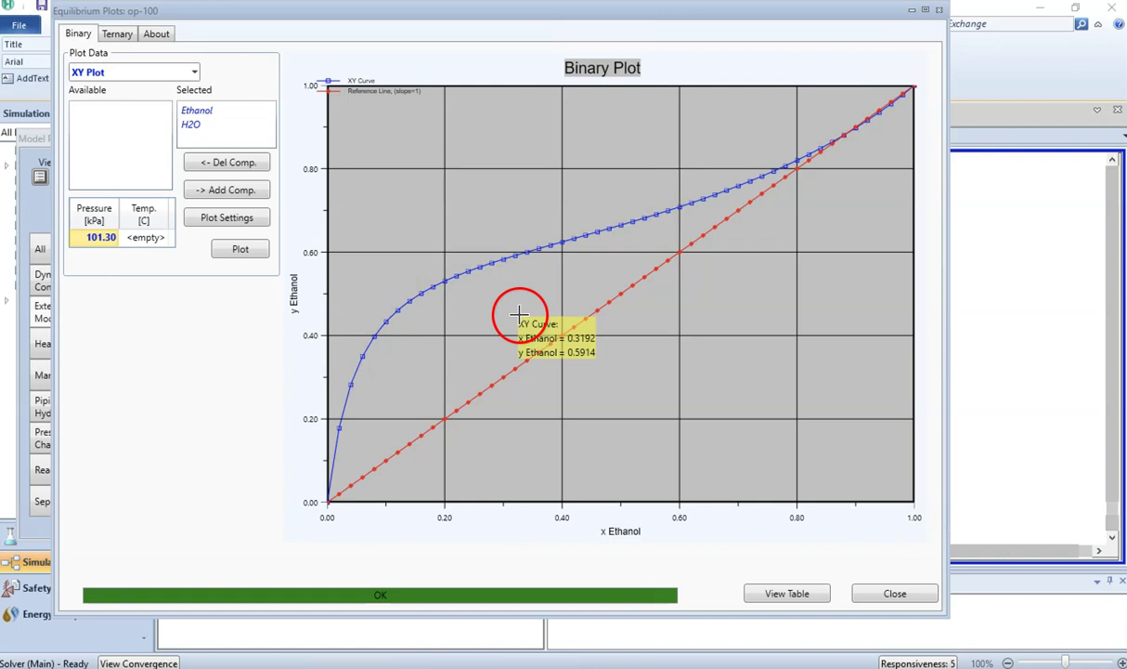
{"action": "left_click", "coordinate": [893, 593]}
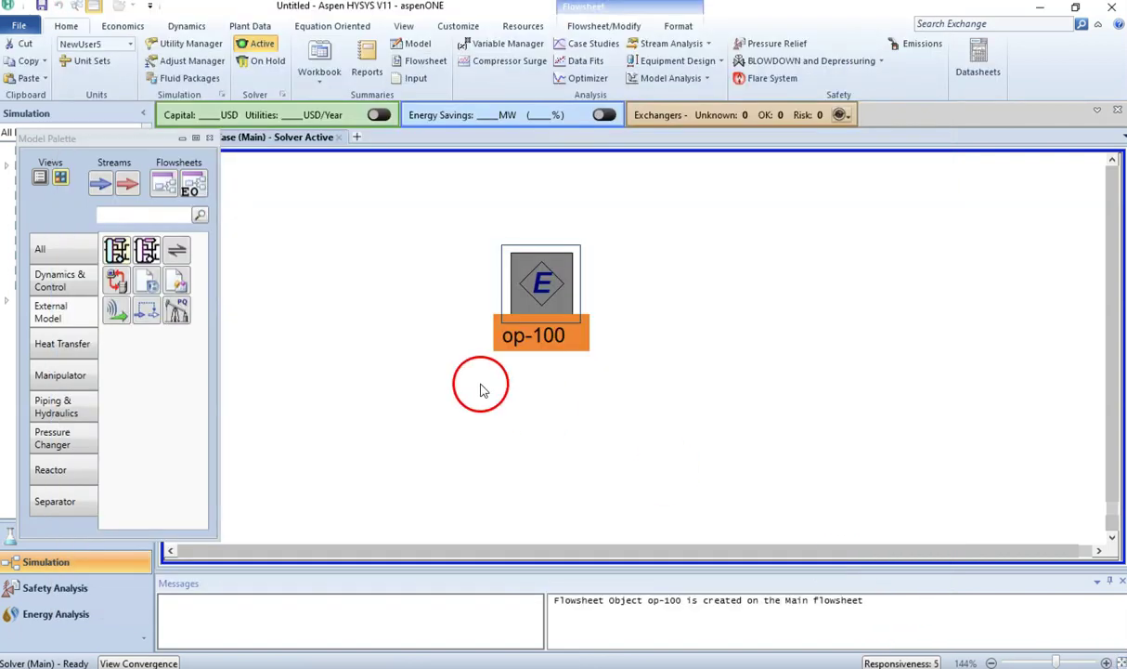
{"action": "left_click", "coordinate": [210, 142]}
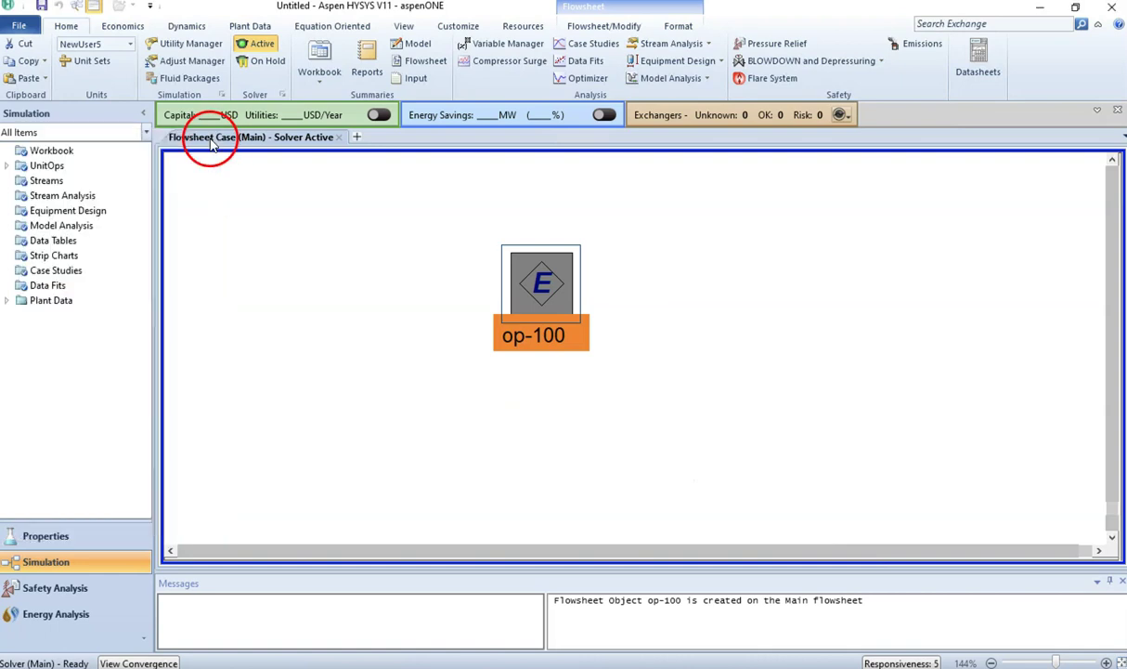
{"action": "left_click", "coordinate": [64, 536]}
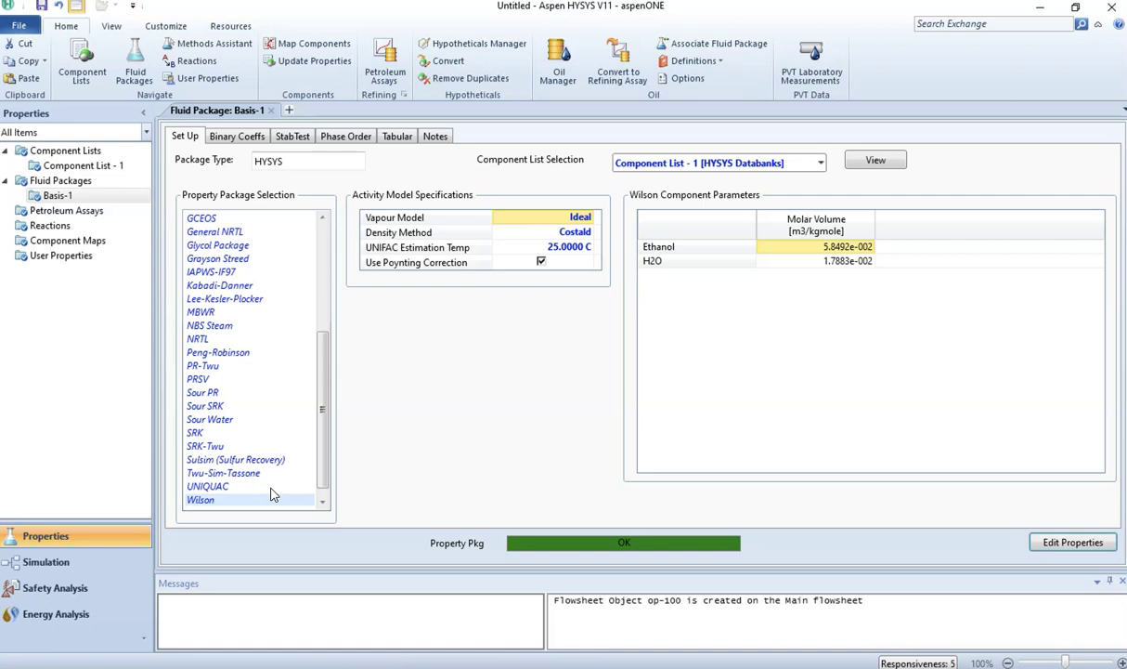
Switch Basis-1's property package from Wilson to Antoine and head back to Simulation.
{"action": "left_click", "coordinate": [213, 502]}
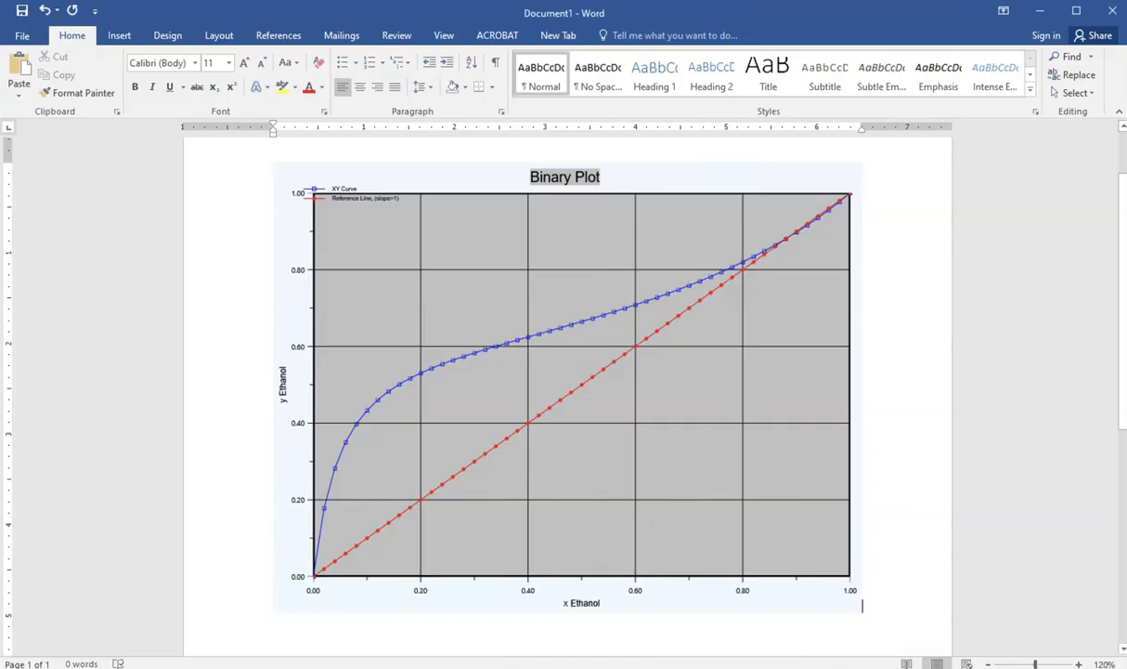
{"action": "left_click", "coordinate": [493, 603]}
{"action": "left_click", "coordinate": [597, 628]}
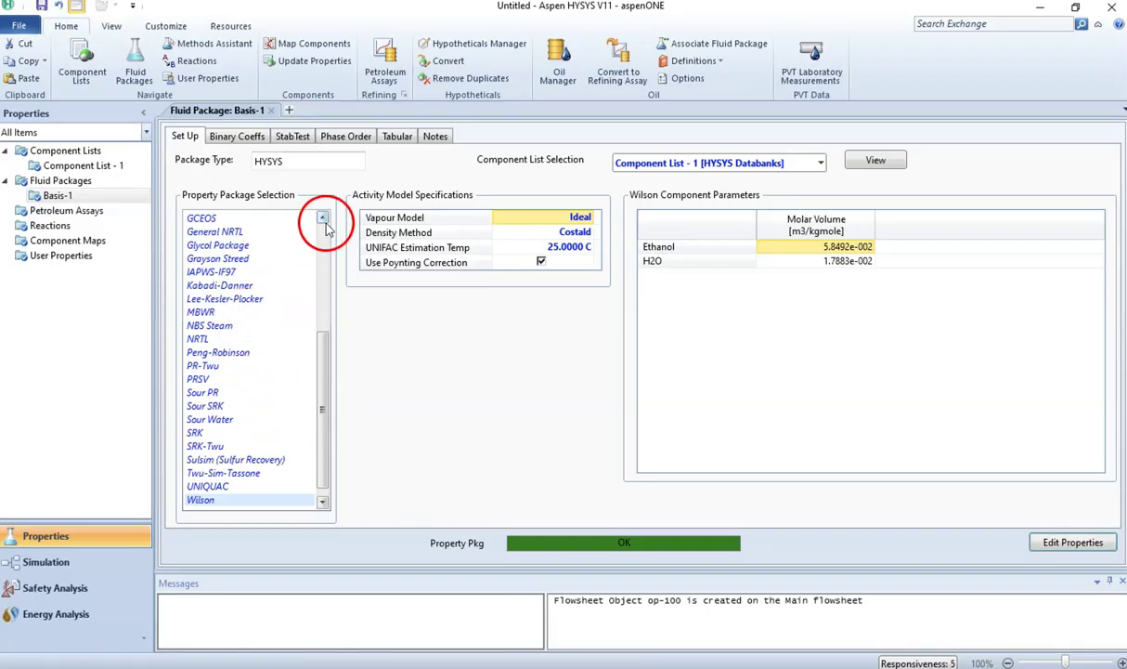
{"action": "scroll", "coordinate": [324, 223], "scroll_direction": "up", "scroll_amount": 5}
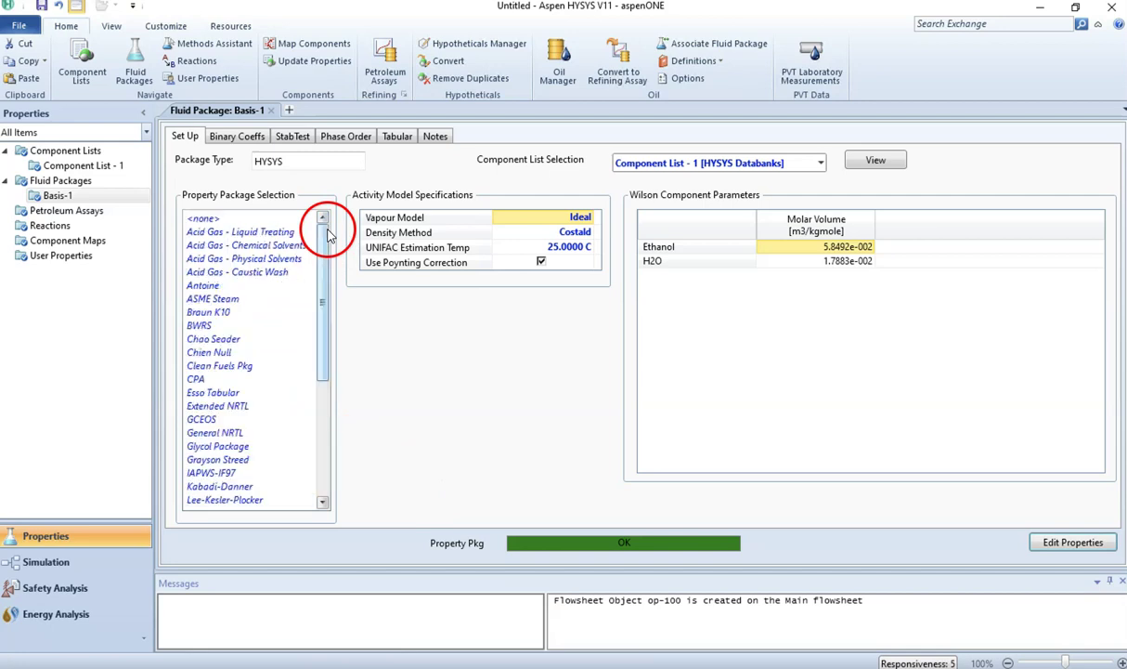
{"action": "left_click", "coordinate": [220, 290]}
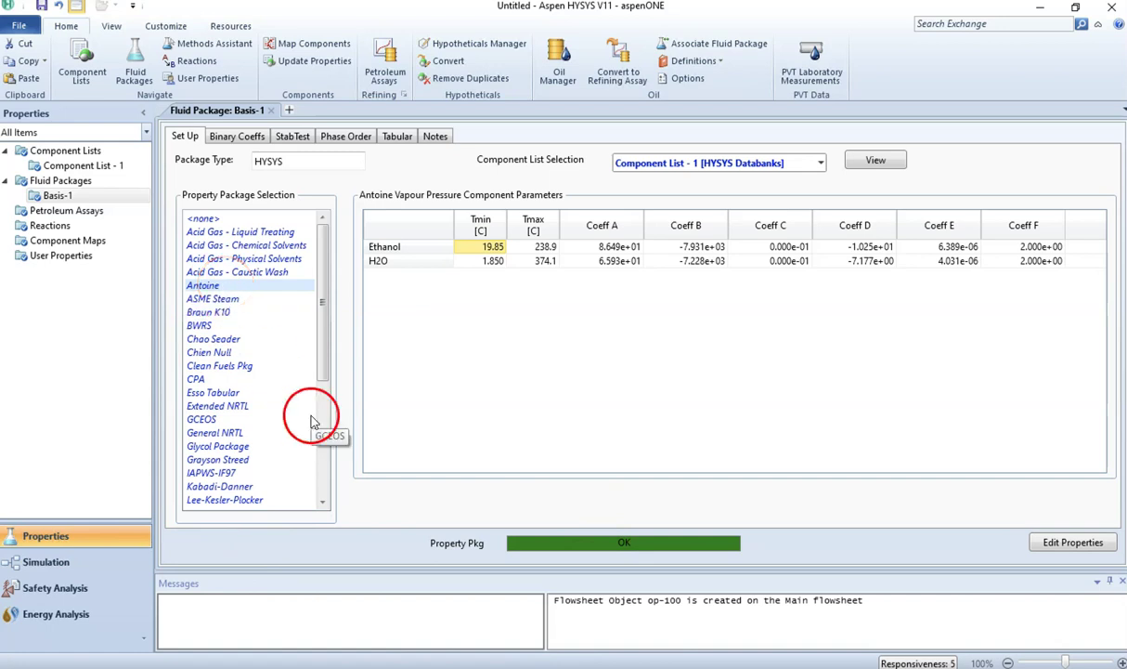
{"action": "left_click", "coordinate": [325, 446]}
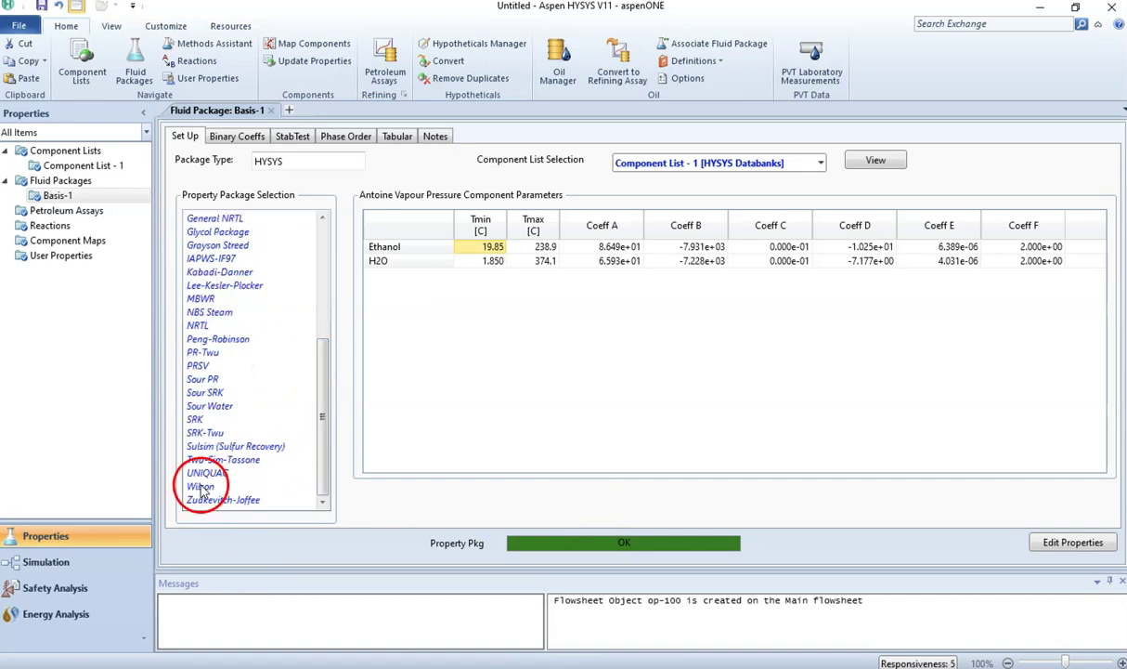
{"action": "left_click", "coordinate": [325, 243]}
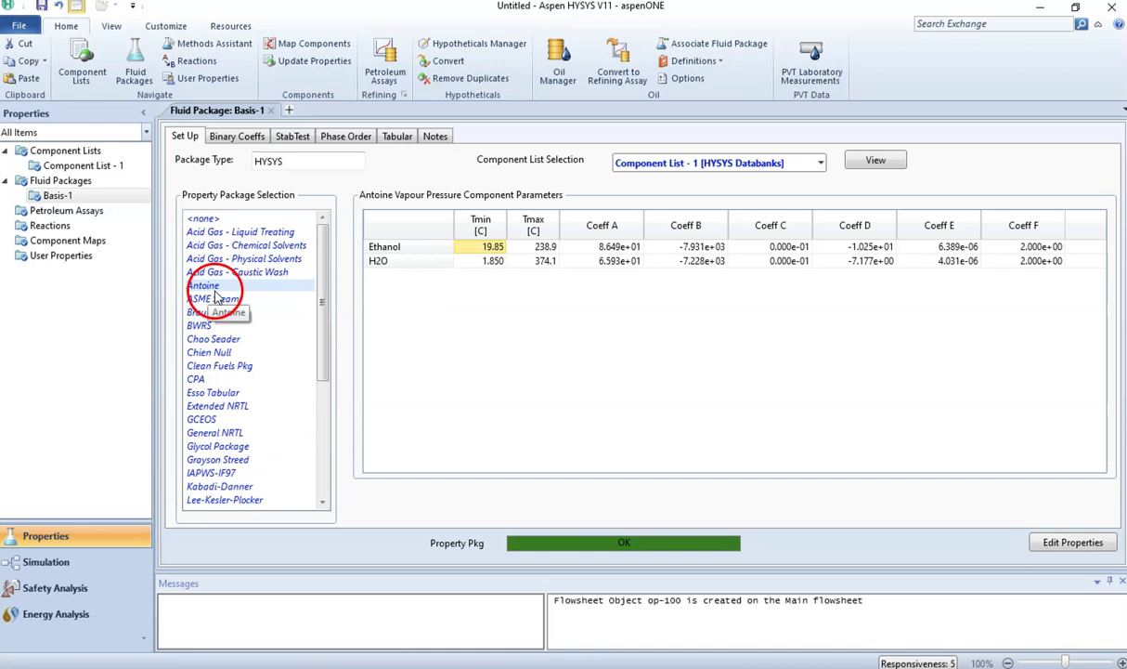
{"action": "left_click", "coordinate": [74, 555]}
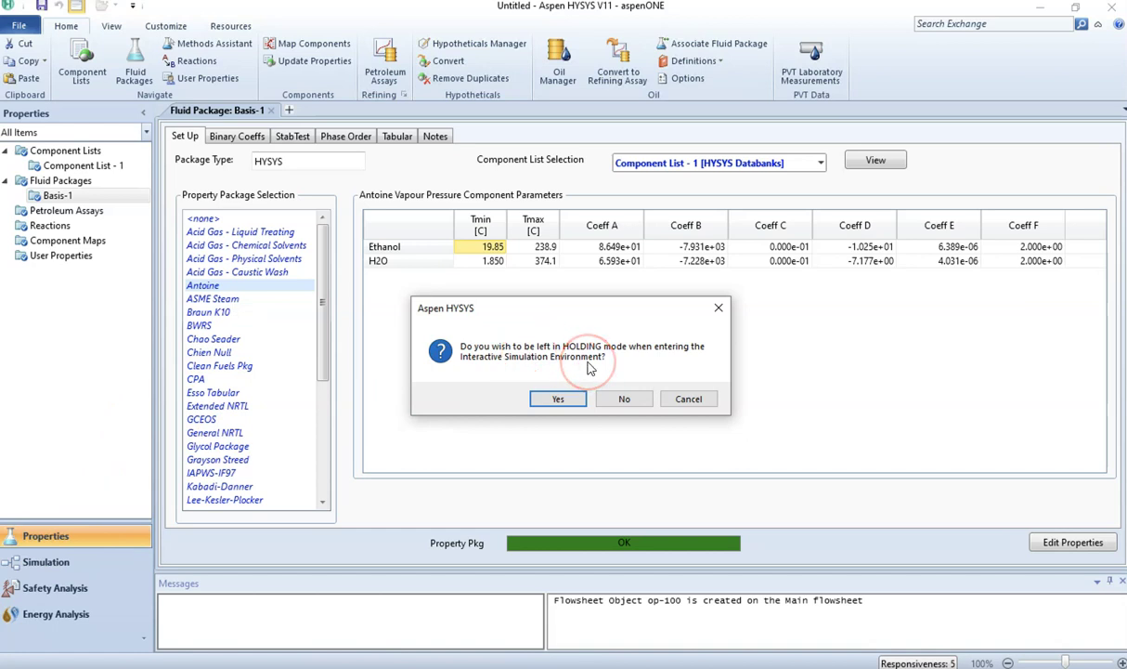
Decline holding mode, reopen op-100's Equilibrium Plots and plot the XY curve at 101.30 kPa with Antoine.
{"action": "left_click", "coordinate": [628, 398]}
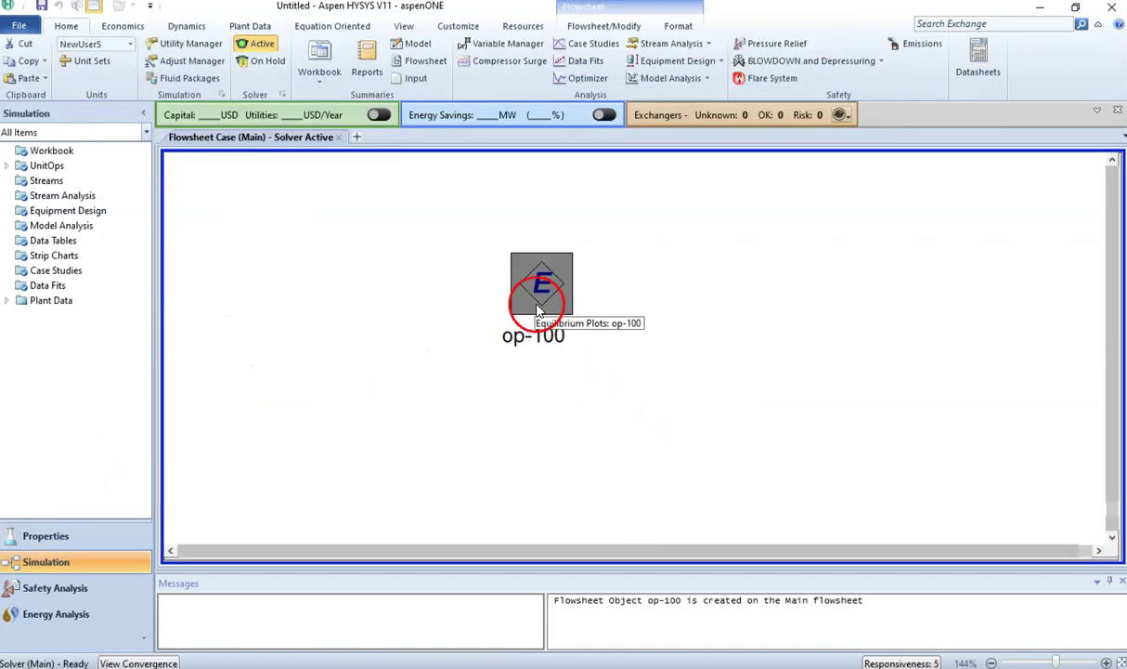
{"action": "double_click", "coordinate": [522, 286]}
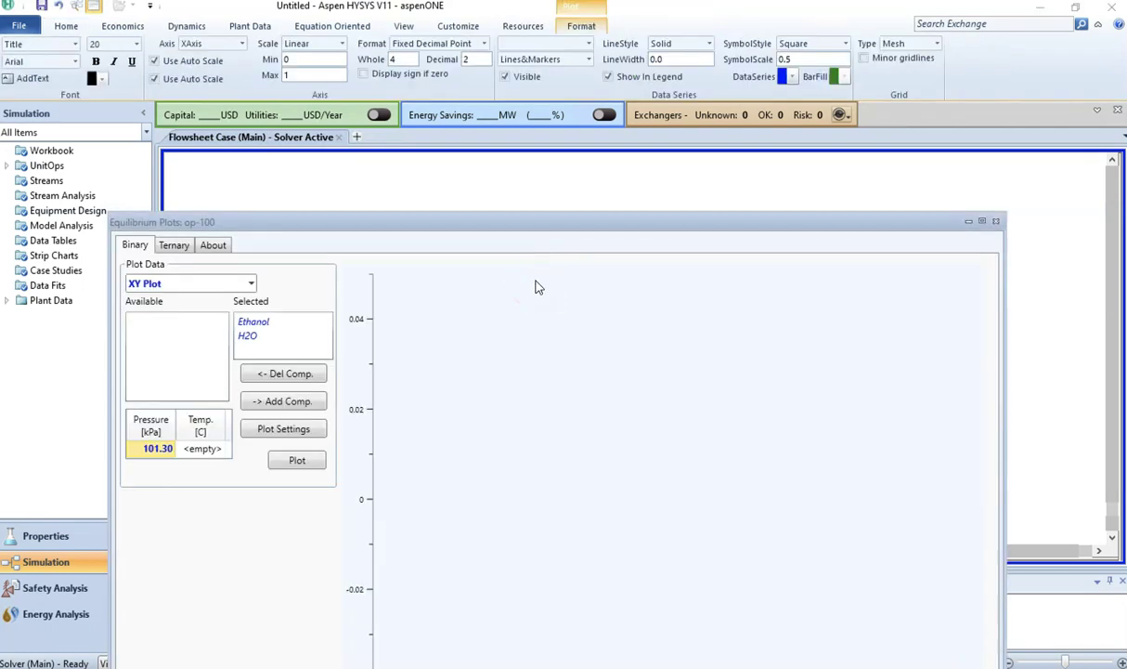
{"action": "left_click_drag", "start_coordinate": [499, 229], "coordinate": [448, 61]}
{"action": "left_click", "coordinate": [244, 299]}
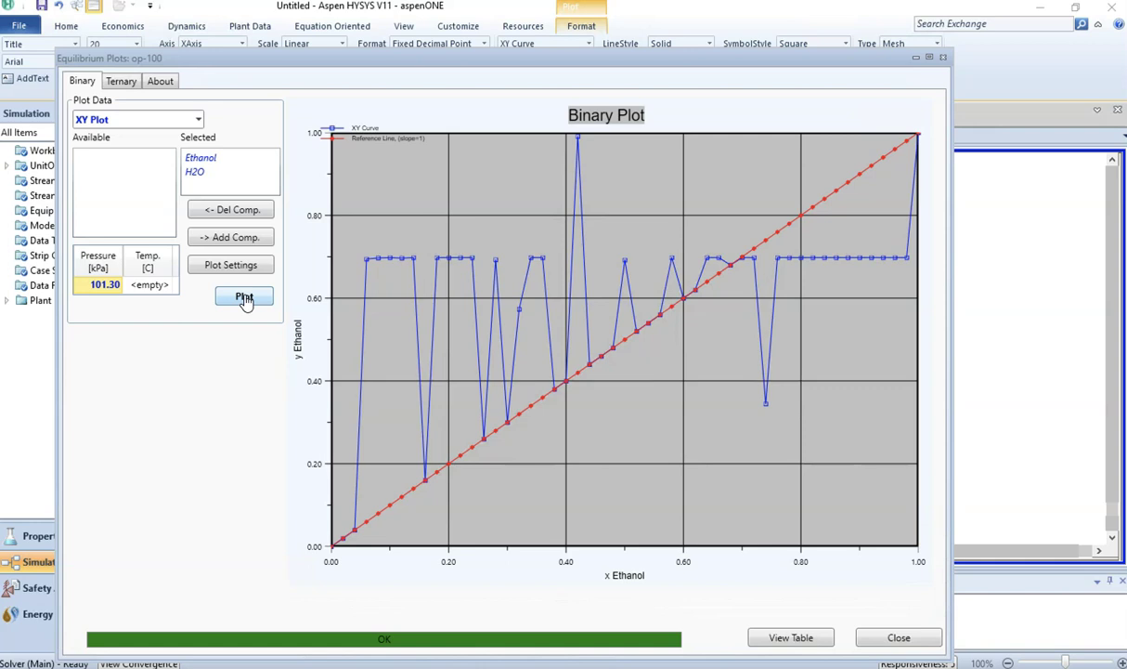
Reposition the Equilibrium Plots window to view the whole zigzagging Antoine XY curve.
{"action": "left_click_drag", "start_coordinate": [251, 61], "coordinate": [276, 183]}
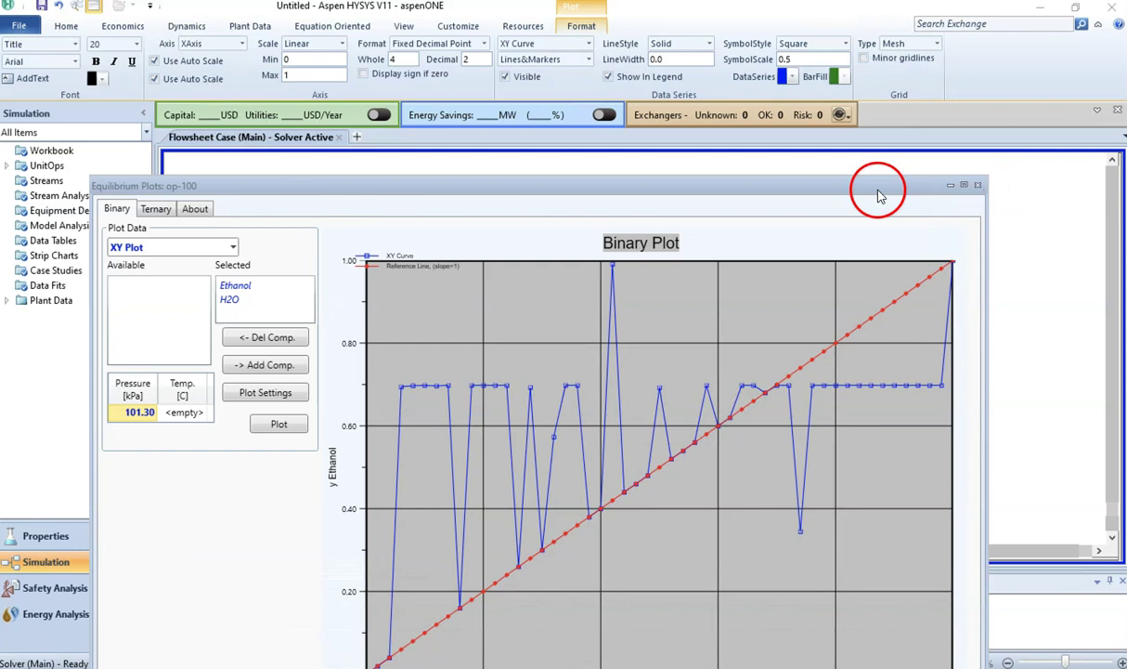
{"action": "left_click_drag", "start_coordinate": [877, 190], "coordinate": [868, 30]}
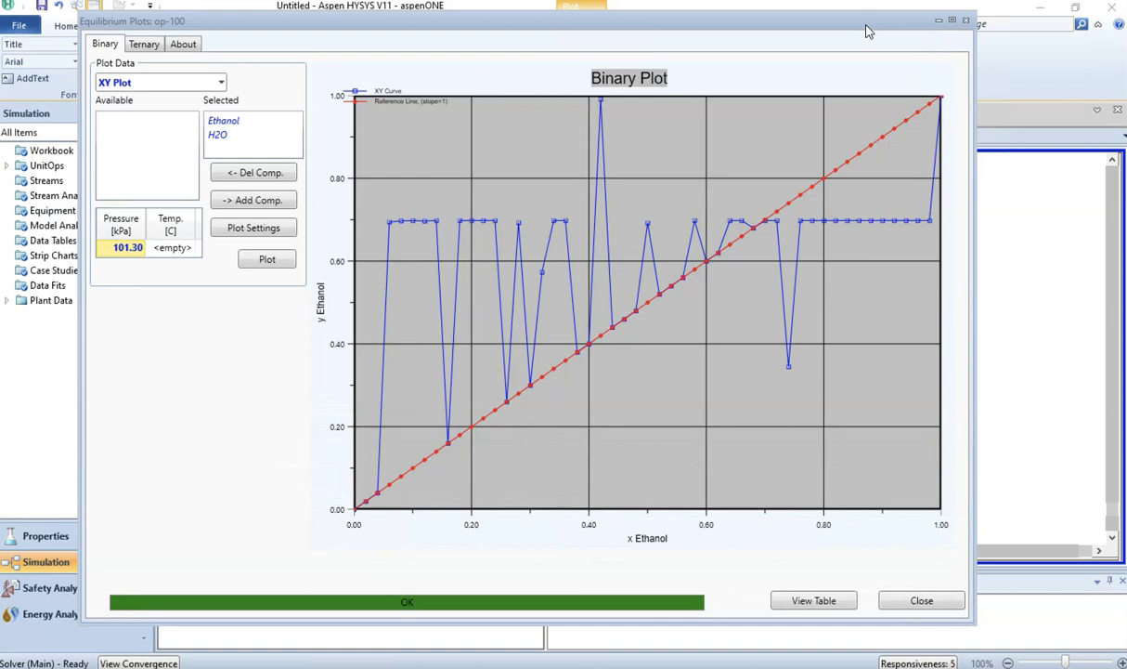
Close the plot and switch the Basis-1 fluid package back to Wilson in Properties.
{"action": "left_click", "coordinate": [967, 27]}
{"action": "left_click", "coordinate": [249, 377]}
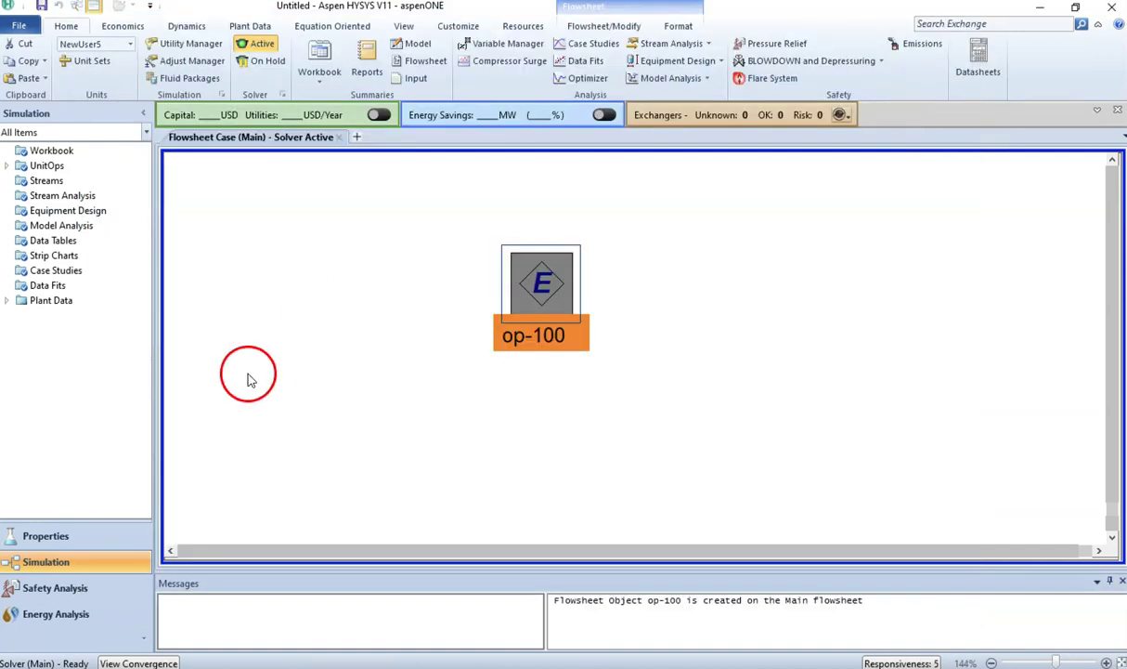
{"action": "left_click", "coordinate": [57, 541]}
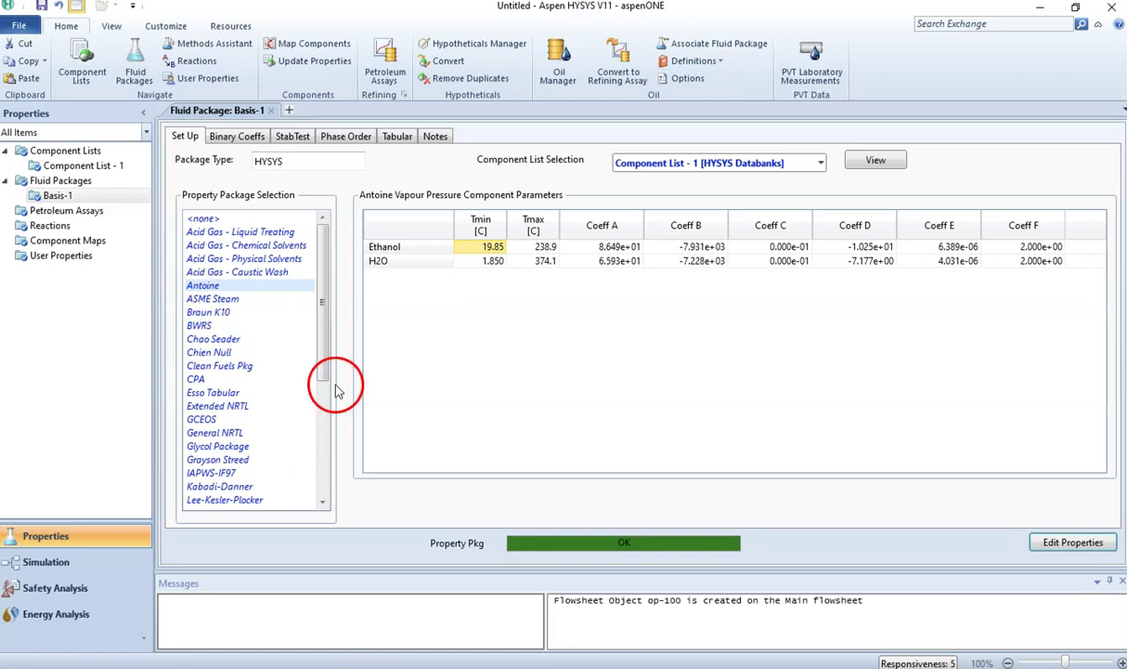
{"action": "left_click", "coordinate": [323, 470]}
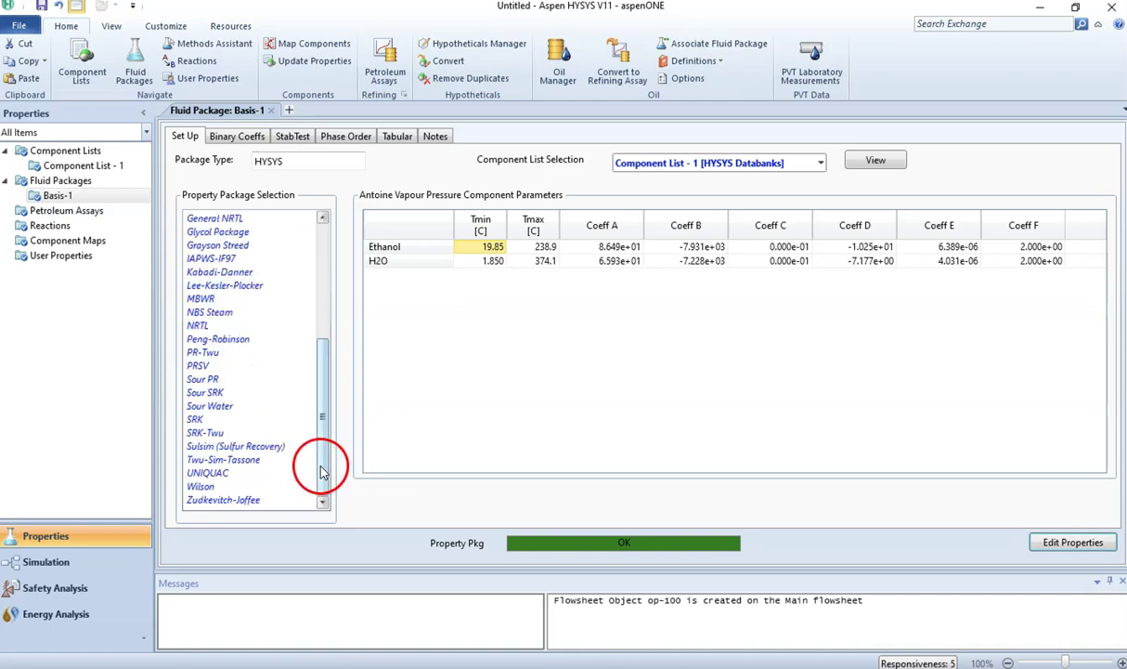
{"action": "left_click", "coordinate": [220, 487]}
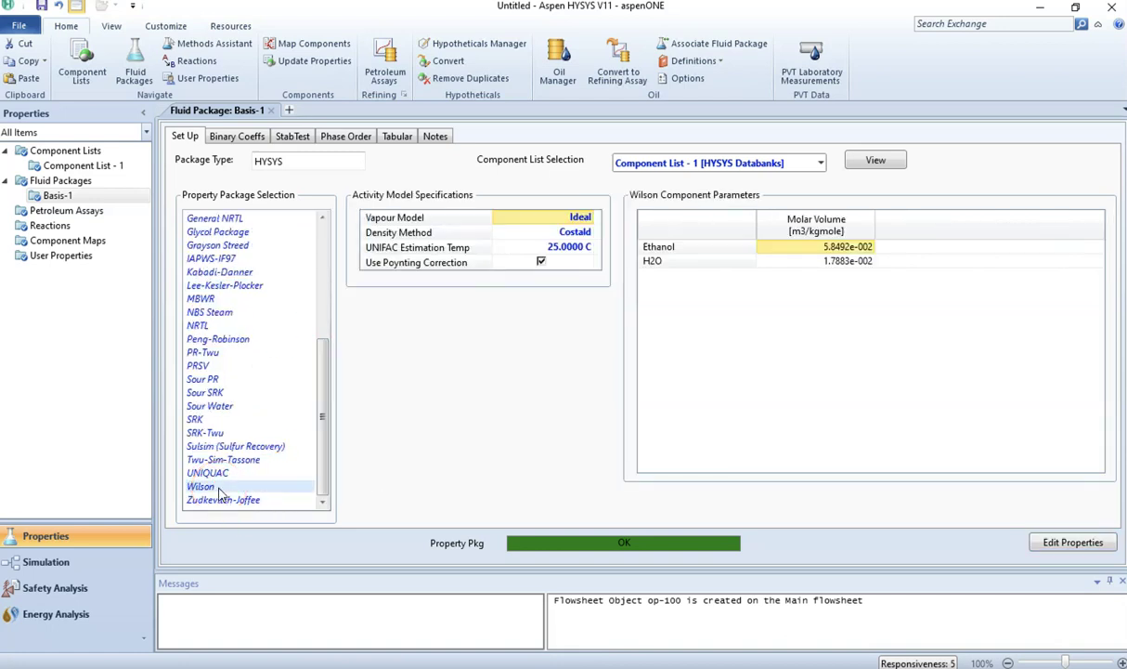
Return to the simulation without holding mode and reopen op-100's Equilibrium Plots window.
{"action": "left_click", "coordinate": [48, 562]}
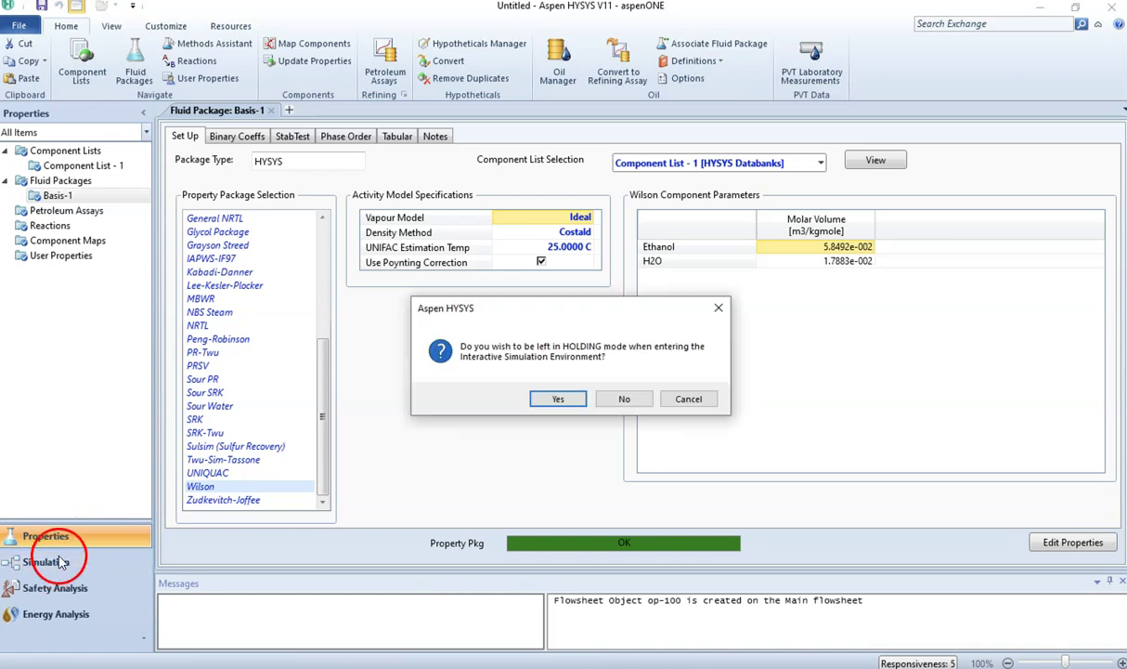
{"action": "left_click", "coordinate": [622, 398]}
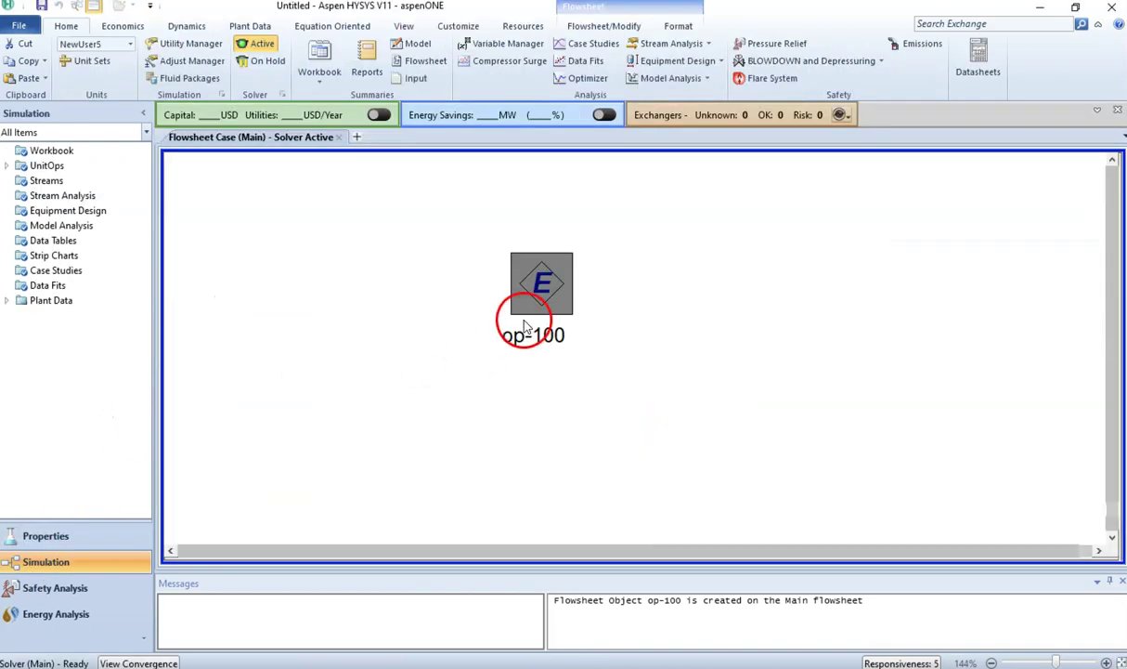
{"action": "double_click", "coordinate": [525, 325]}
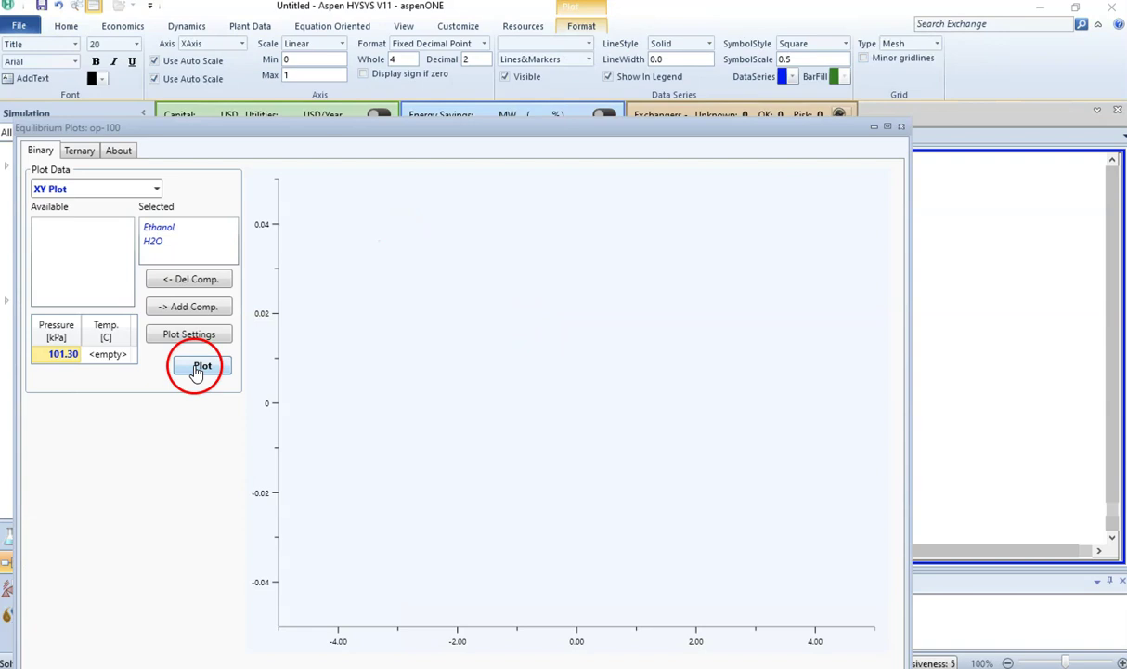
Plot the ethanol–water XY curve with Wilson, read values at a curve point, and resize the window.
{"action": "left_click", "coordinate": [198, 367]}
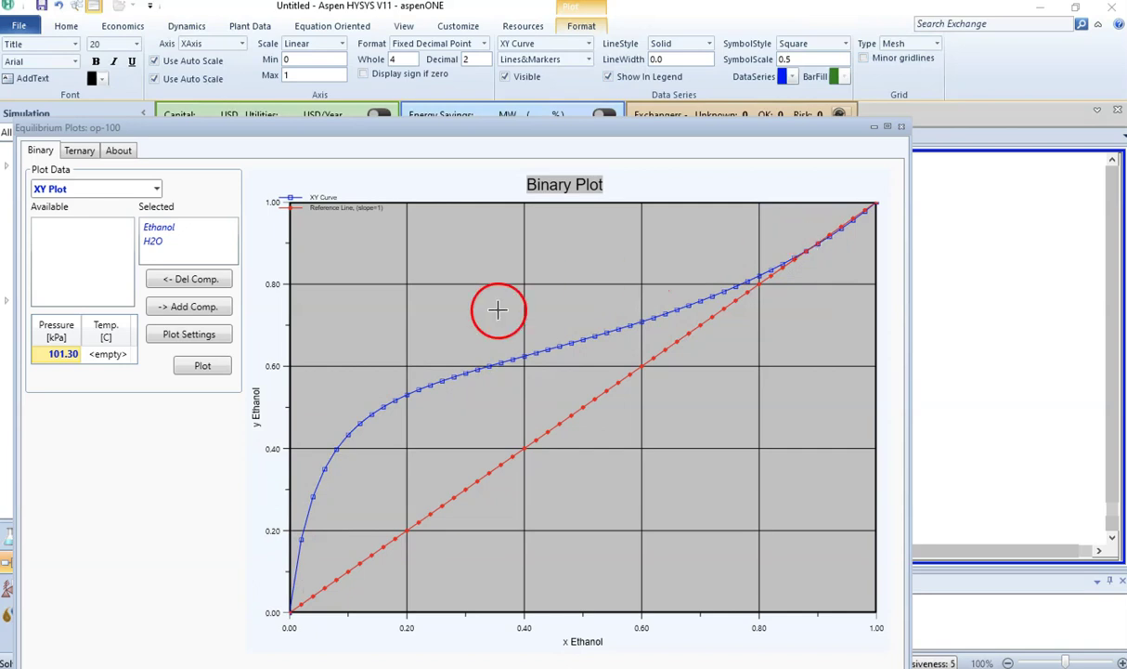
{"action": "left_click", "coordinate": [396, 408]}
{"action": "left_click", "coordinate": [455, 146]}
{"action": "mouse_move", "coordinate": [583, 128]}
{"action": "left_mouse_down"}
{"action": "mouse_move", "coordinate": [622, 211]}
{"action": "mouse_move", "coordinate": [654, 131]}
{"action": "mouse_move", "coordinate": [621, 171]}
{"action": "mouse_move", "coordinate": [574, 115]}
{"action": "left_mouse_up"}
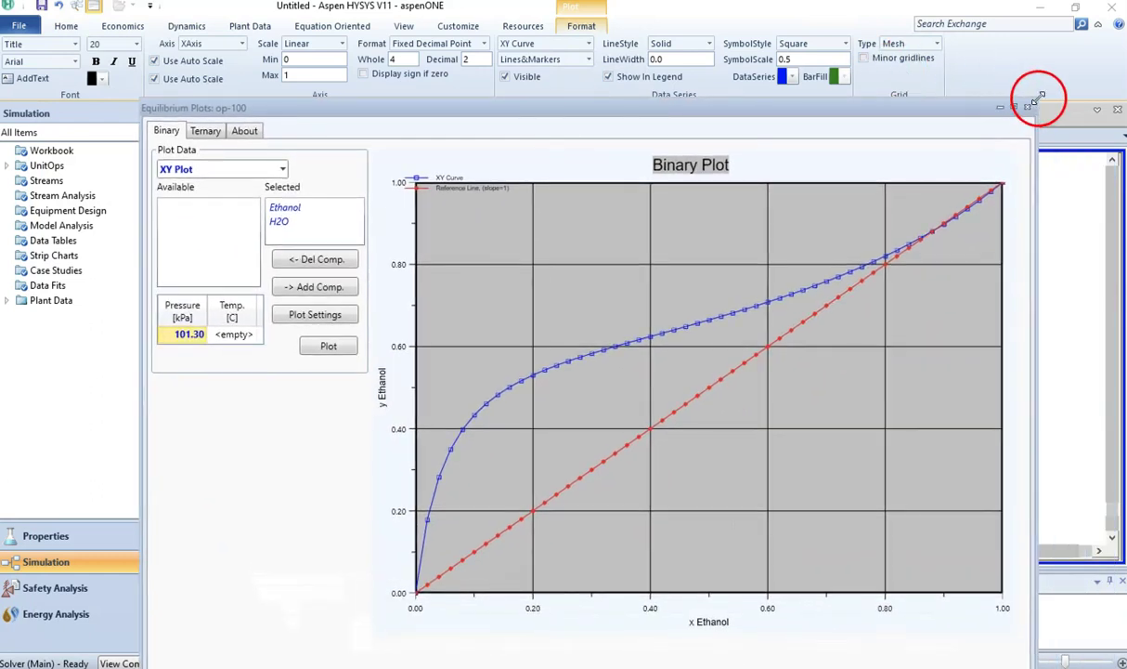
{"action": "left_click_drag", "start_coordinate": [1039, 97], "coordinate": [858, 180]}
{"action": "left_click_drag", "start_coordinate": [693, 189], "coordinate": [709, 165]}
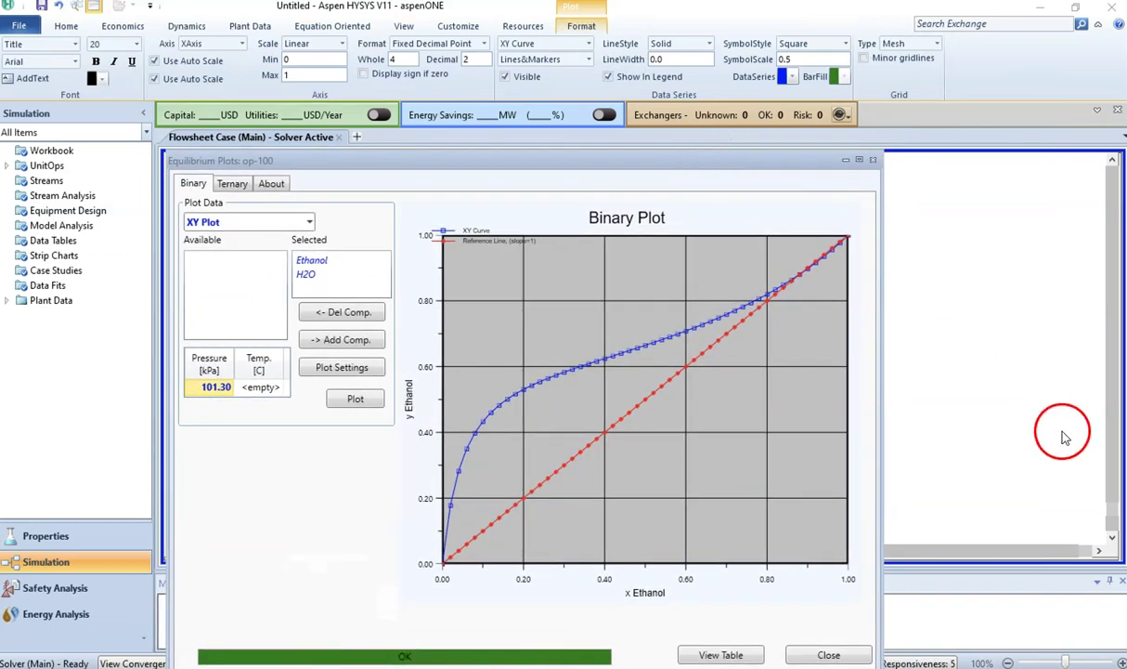